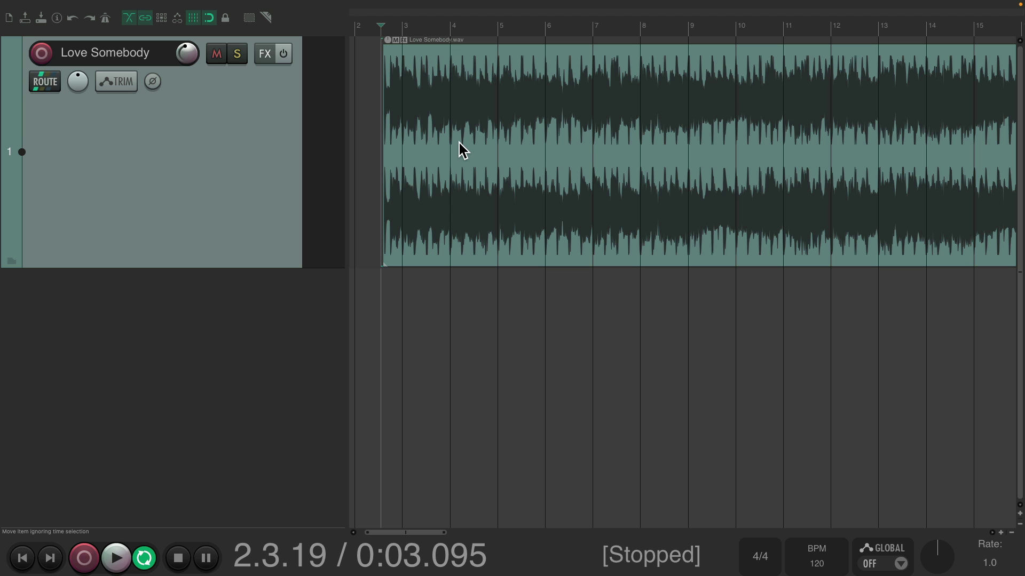
- Preview the song, then upload Love Somebody.wav to the Stem Splitter and convert it
{"action": "key", "text": "space"}
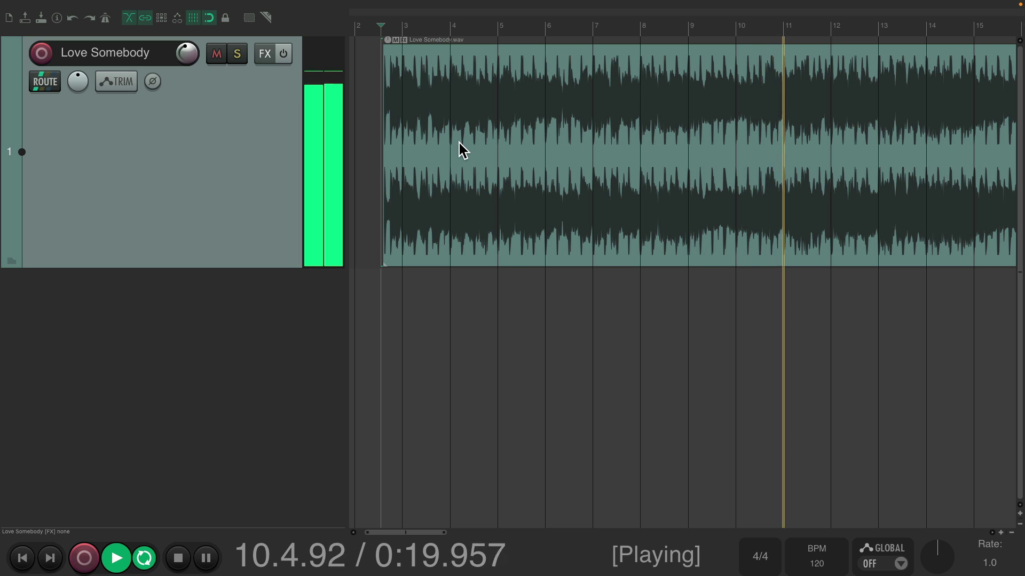
{"action": "key", "text": "space"}
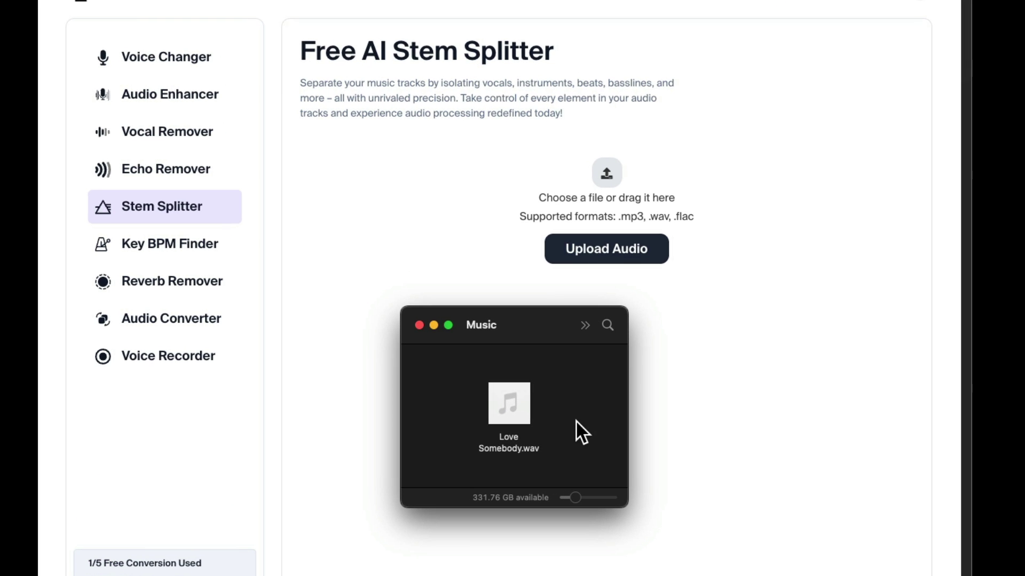
{"action": "left_click_drag", "start_coordinate": [509, 401], "coordinate": [611, 202]}
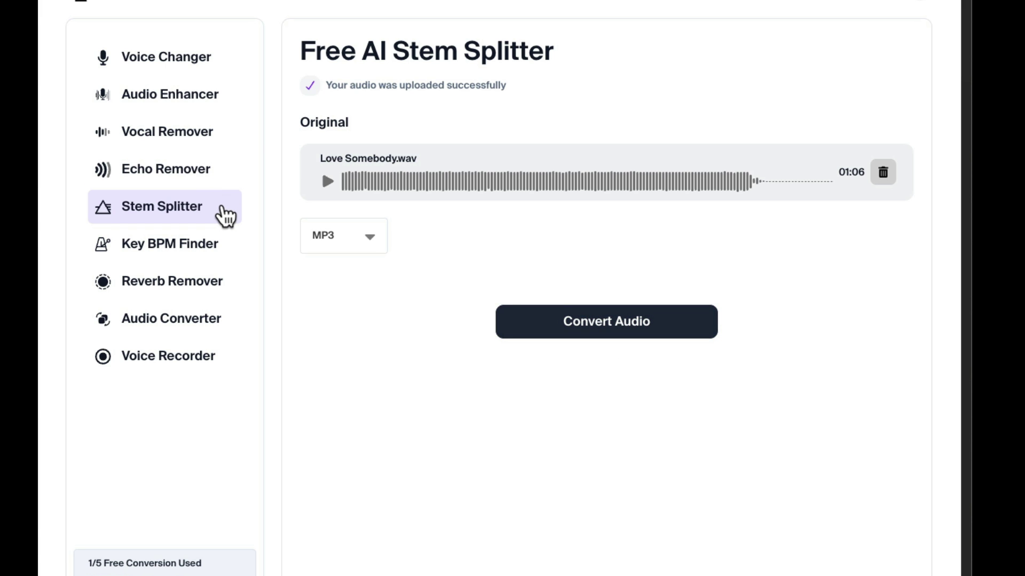
{"action": "left_click", "coordinate": [547, 329]}
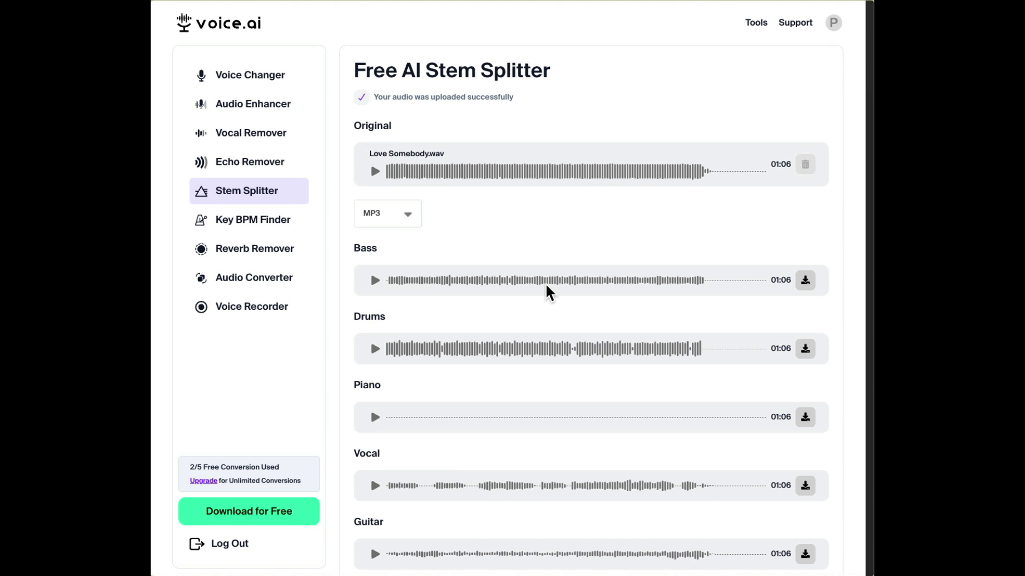
- Download the Bass, Drums, Piano, Vocal, Guitar and Other stems
{"action": "scroll", "coordinate": [567, 323], "scroll_direction": "down", "scroll_amount": 3}
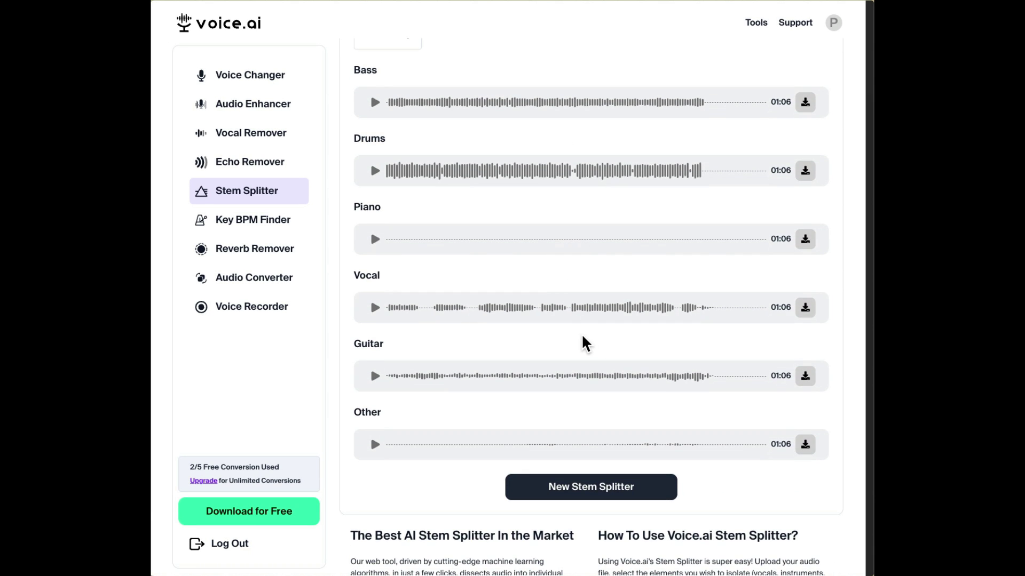
{"action": "scroll", "coordinate": [587, 331], "scroll_direction": "up", "scroll_amount": 2}
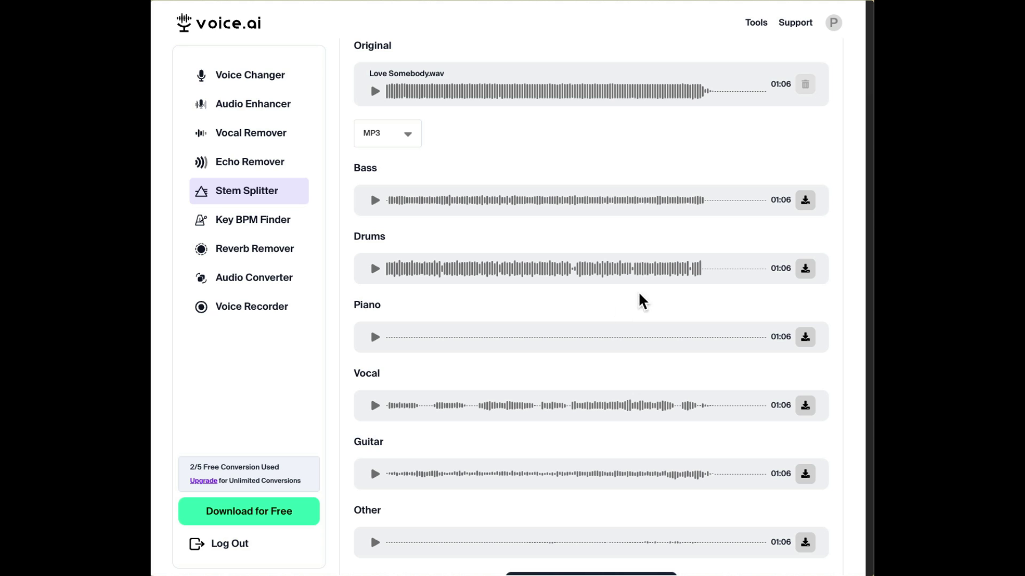
{"action": "left_click", "coordinate": [806, 202]}
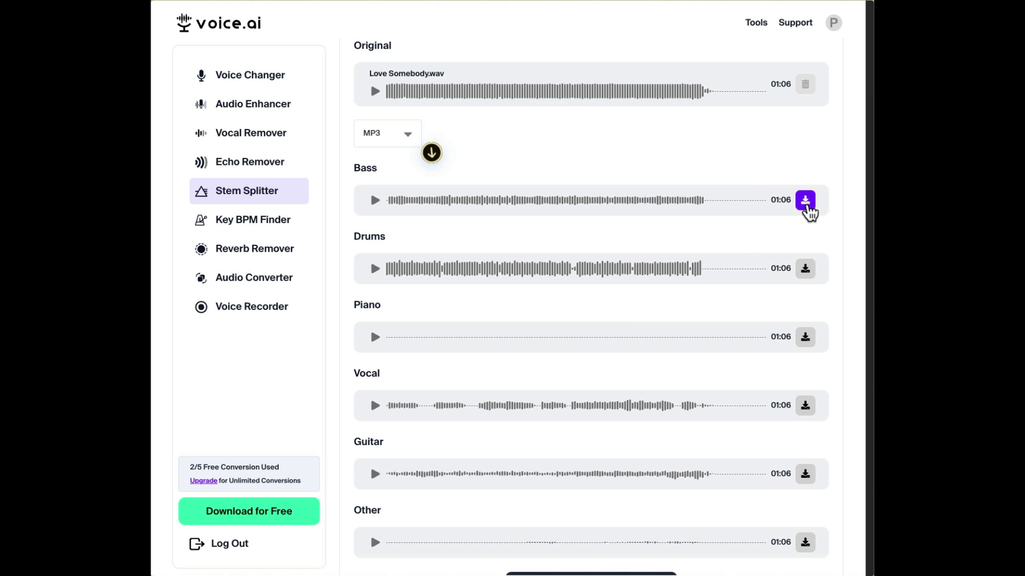
{"action": "left_click", "coordinate": [806, 267]}
{"action": "left_click", "coordinate": [805, 337]}
{"action": "left_click", "coordinate": [805, 405]}
{"action": "scroll", "coordinate": [773, 416], "scroll_direction": "down", "scroll_amount": 2}
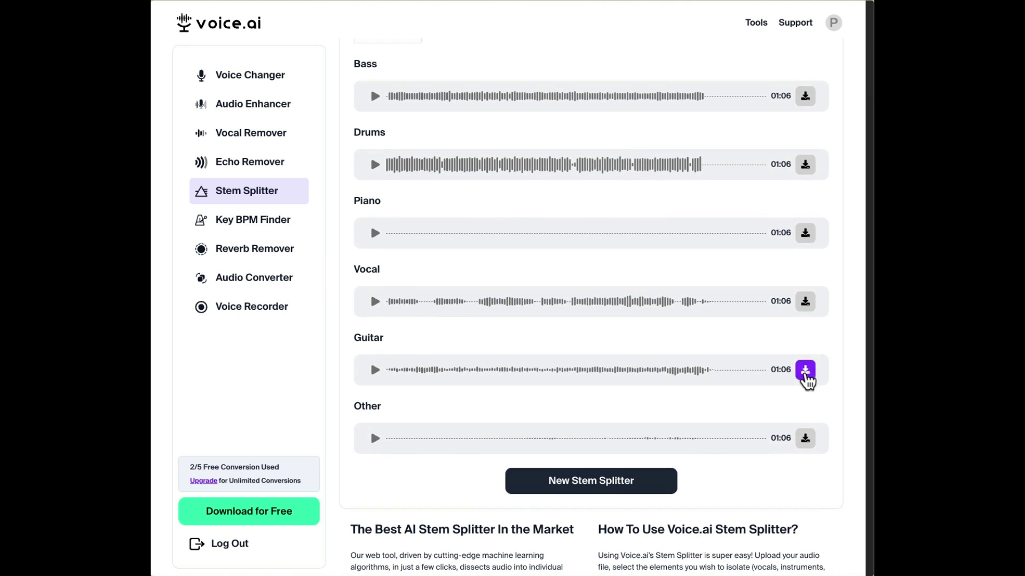
{"action": "left_click", "coordinate": [805, 370]}
{"action": "left_click", "coordinate": [805, 438]}
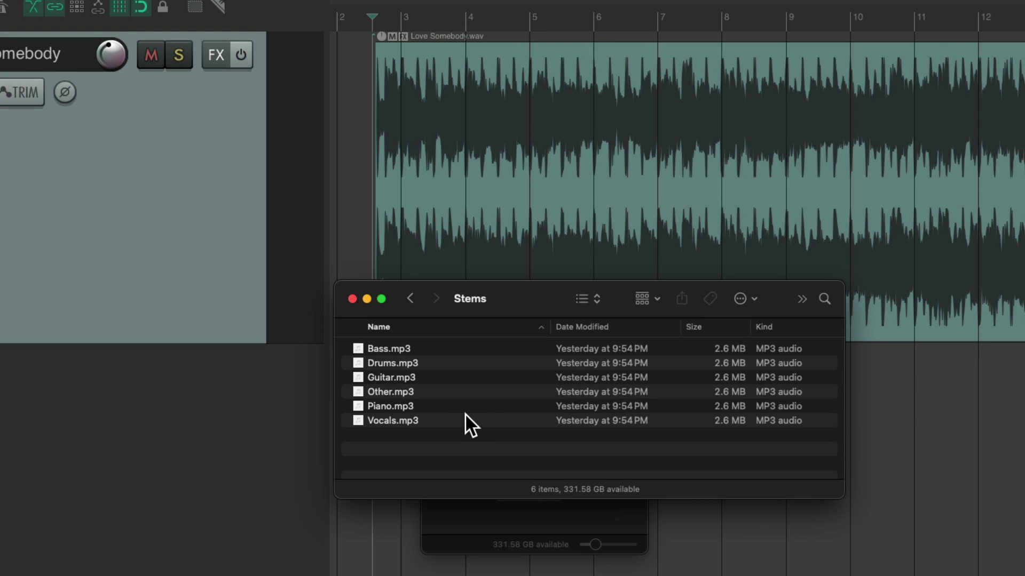
- Import all six stem MP3s into REAPER at the same time position on separate tracks
{"action": "key", "text": "super+a"}
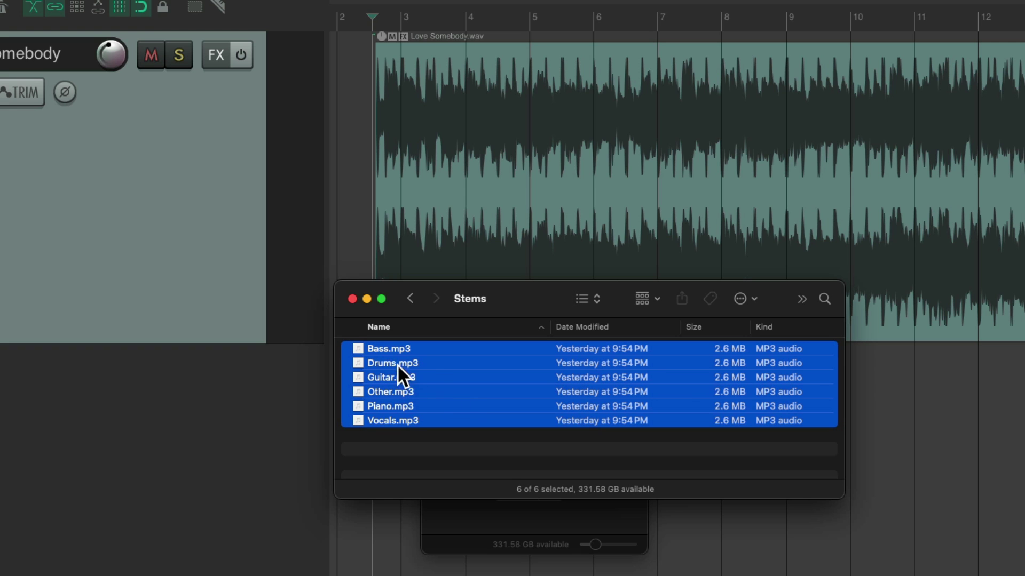
{"action": "left_click_drag", "start_coordinate": [384, 347], "coordinate": [170, 415]}
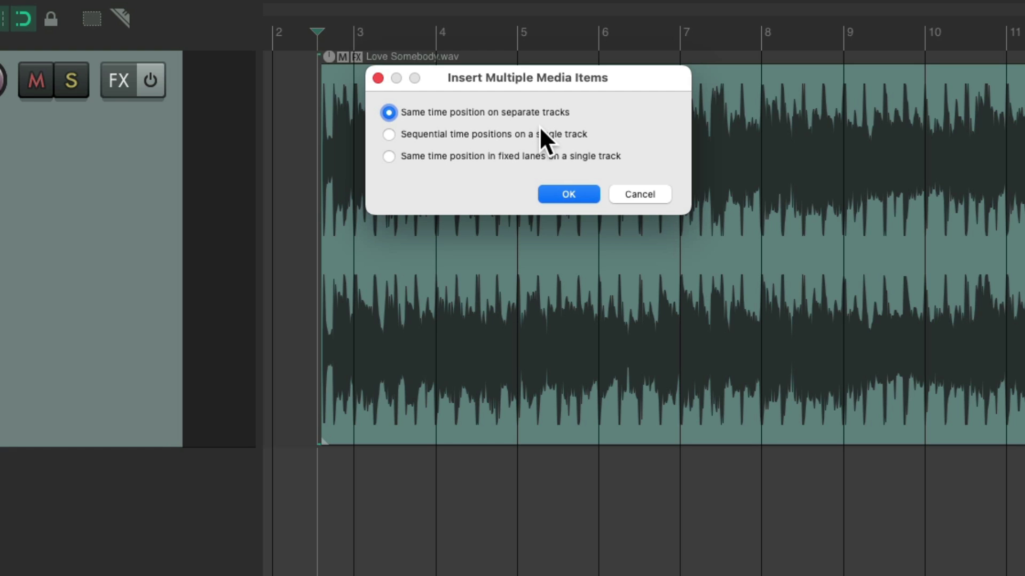
{"action": "left_click", "coordinate": [574, 193]}
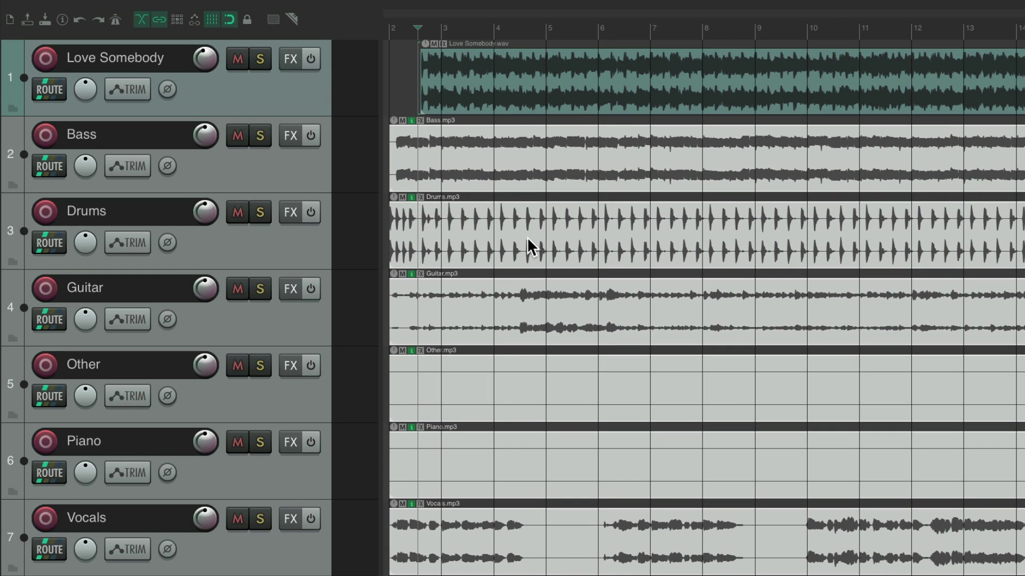
- Compare the stems against the soloed original song, leaving the original Love Somebody track muted
{"action": "left_click", "coordinate": [238, 60]}
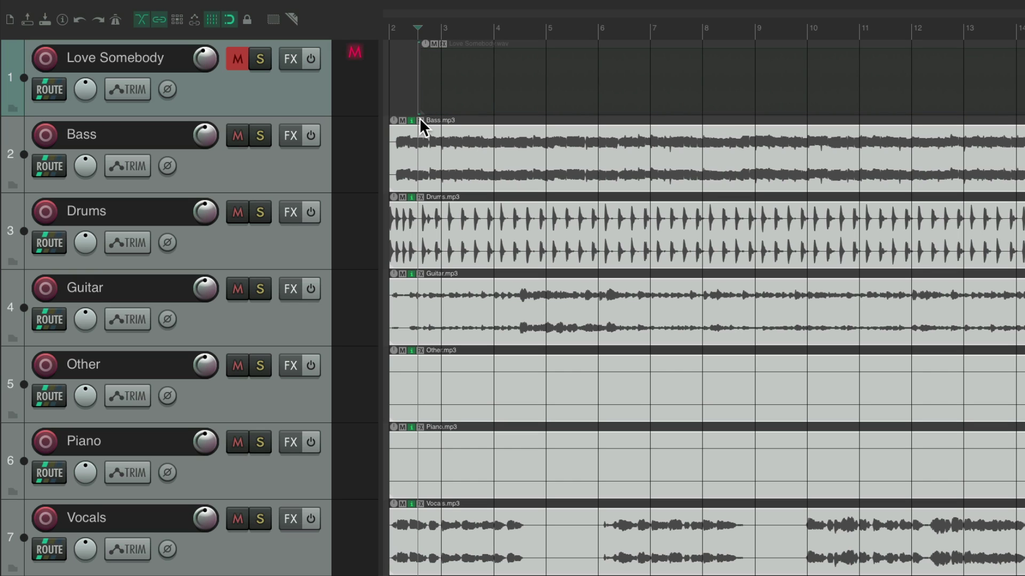
{"action": "key", "text": "Home"}
{"action": "key", "text": "space"}
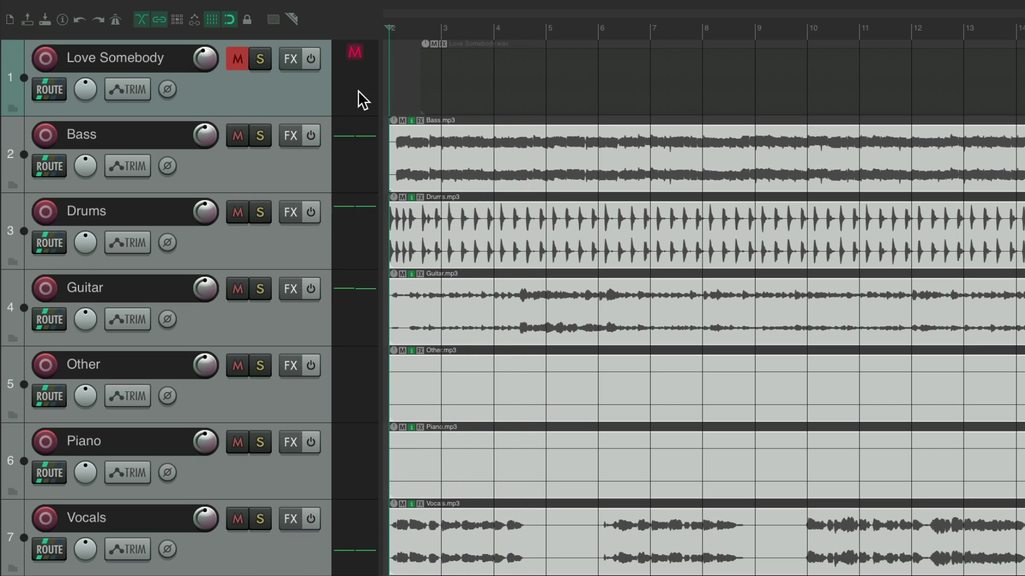
{"action": "left_click", "coordinate": [238, 58]}
{"action": "left_click", "coordinate": [255, 59]}
{"action": "key", "text": "space"}
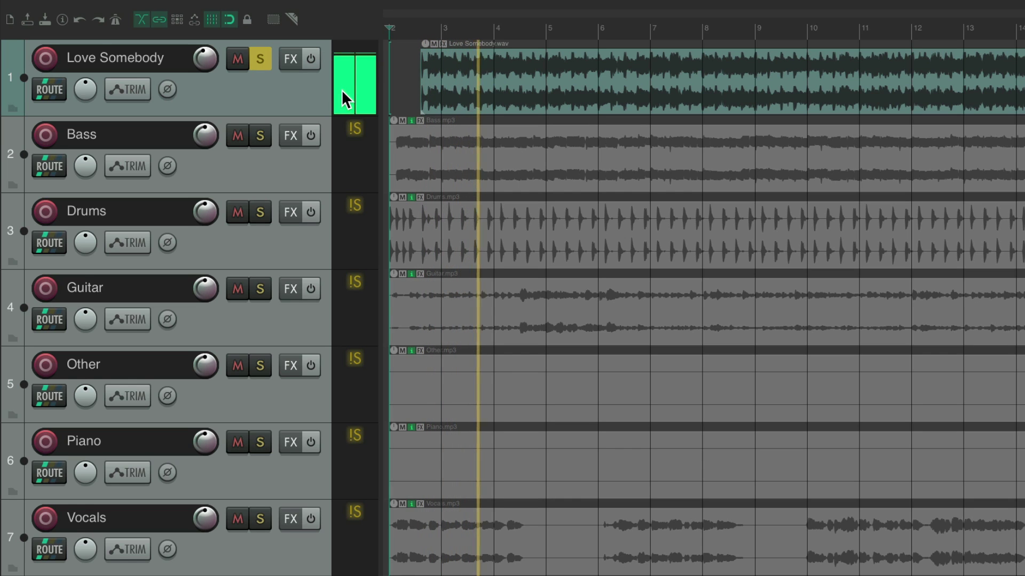
{"action": "key", "text": "space"}
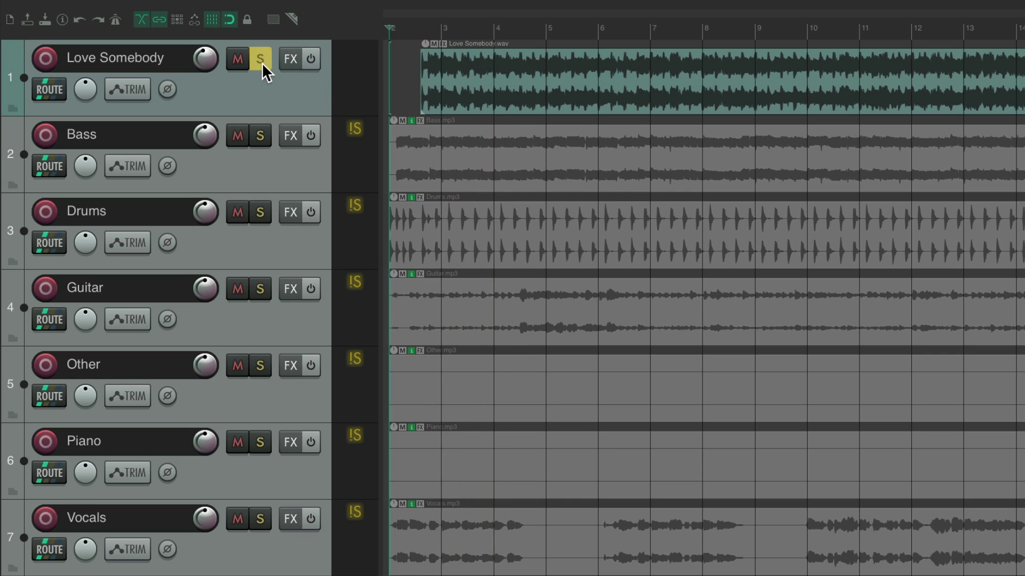
{"action": "left_click", "coordinate": [262, 62]}
{"action": "left_click", "coordinate": [238, 58]}
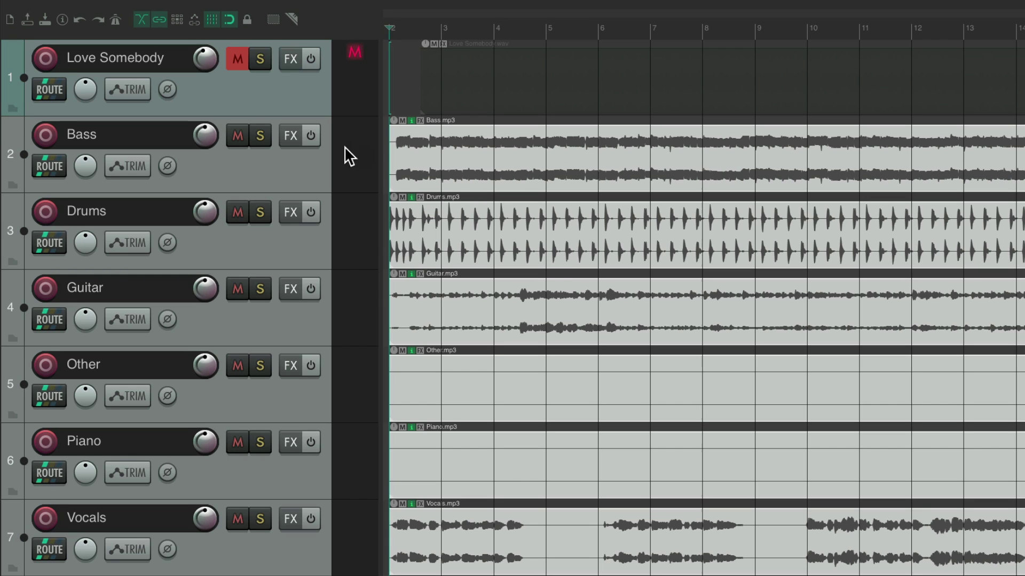
- Audition the Bass and Drums stems one at a time on solo
{"action": "left_click", "coordinate": [262, 136]}
{"action": "key", "text": "space"}
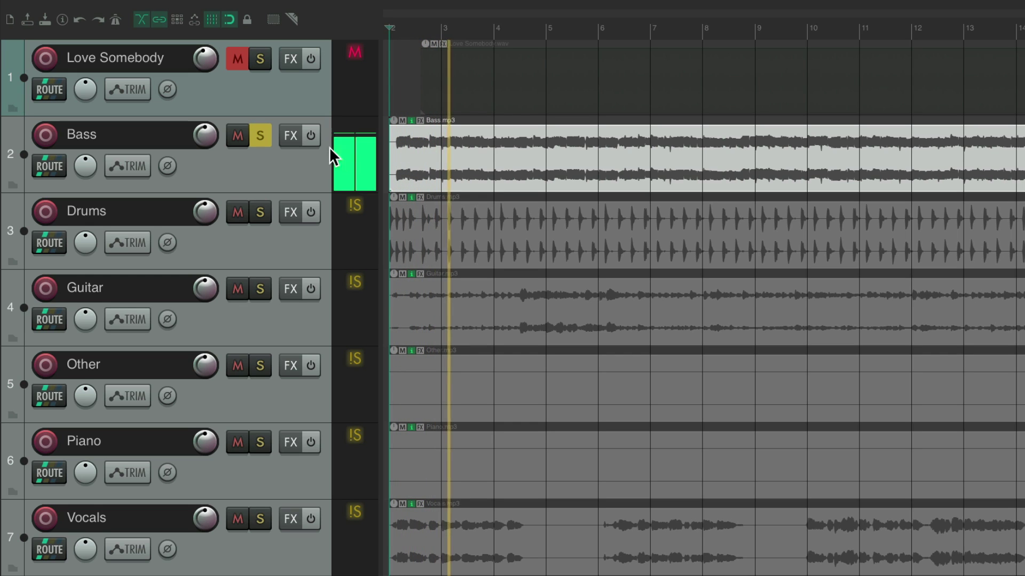
{"action": "key", "text": "space"}
{"action": "left_click", "coordinate": [261, 136]}
{"action": "left_click", "coordinate": [263, 212]}
{"action": "key", "text": "space"}
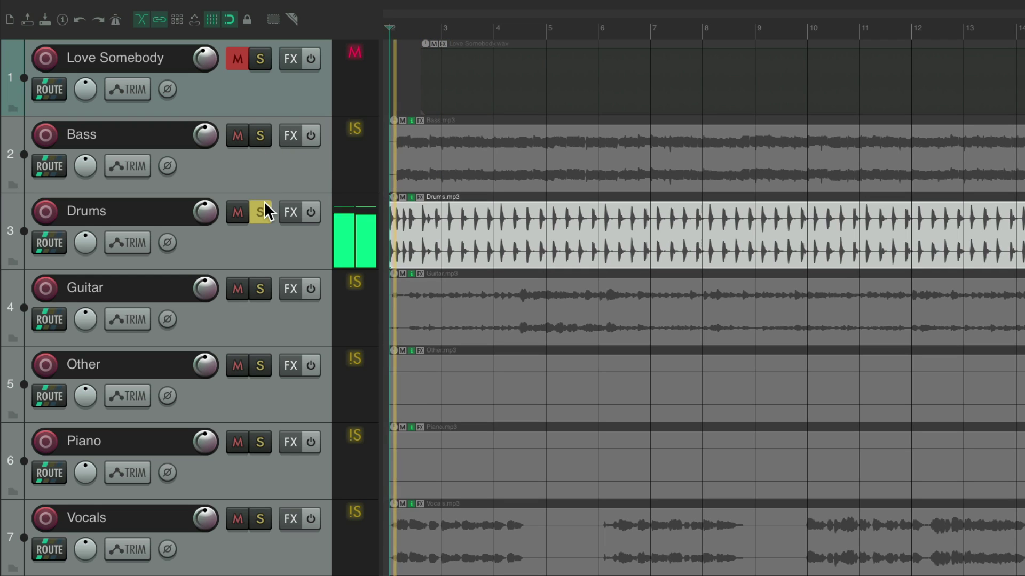
{"action": "key", "text": "space"}
{"action": "left_click", "coordinate": [264, 207]}
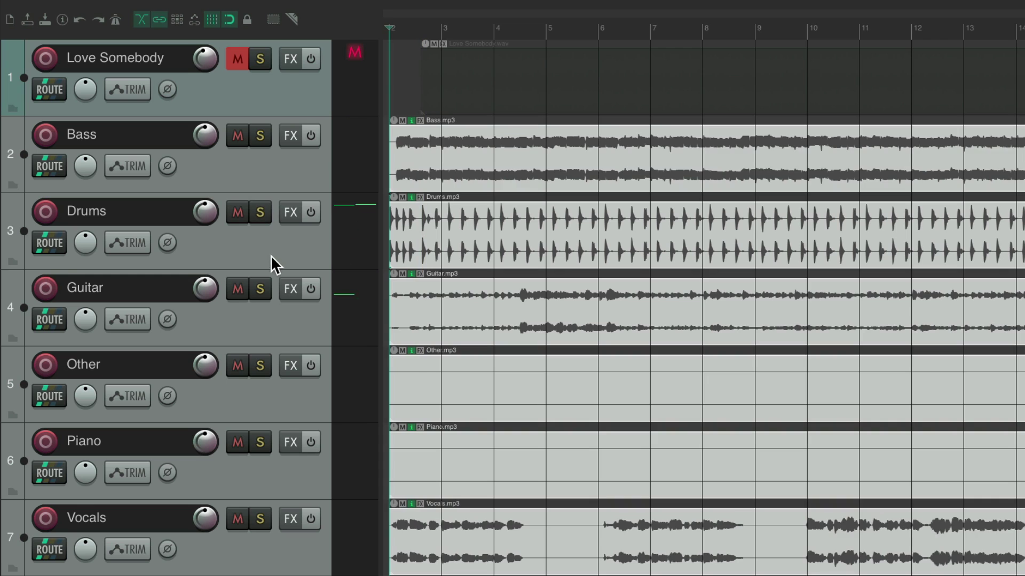
- Audition the Guitar and Vocals stems on solo, then play all stems together
{"action": "left_click", "coordinate": [262, 285]}
{"action": "key", "text": "space"}
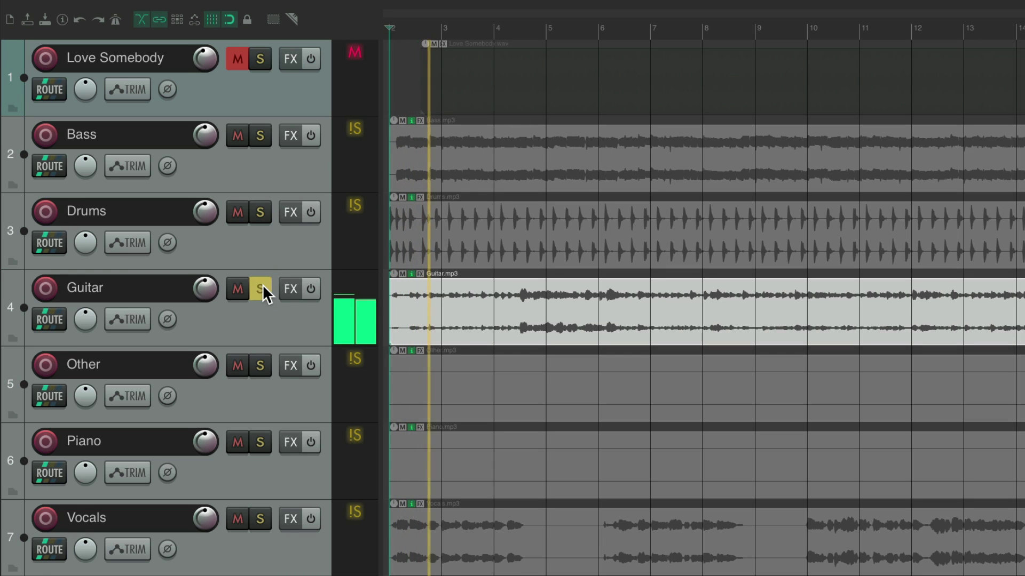
{"action": "left_click", "coordinate": [263, 286]}
{"action": "key", "text": "space"}
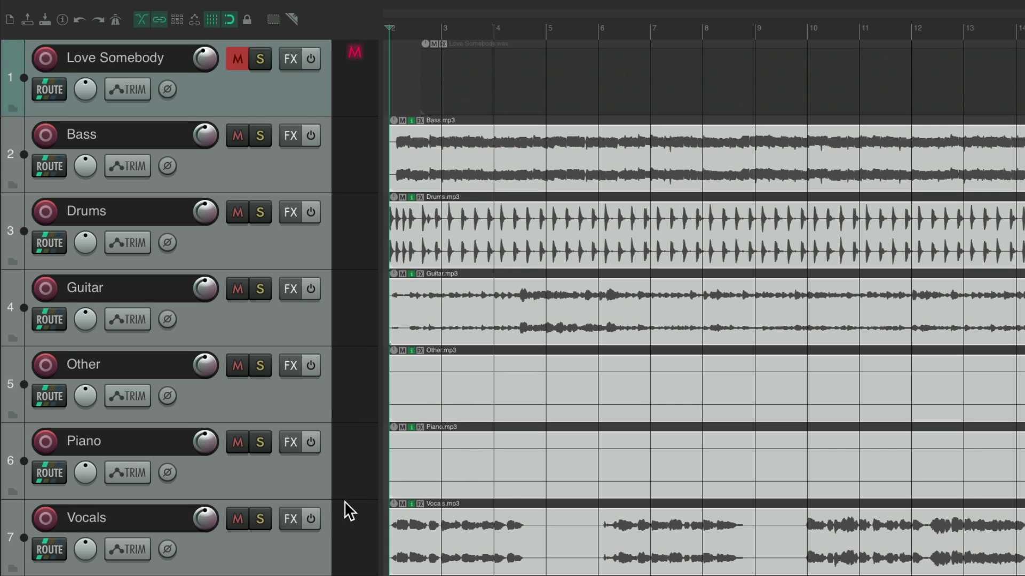
{"action": "left_click", "coordinate": [267, 517]}
{"action": "key", "text": "space"}
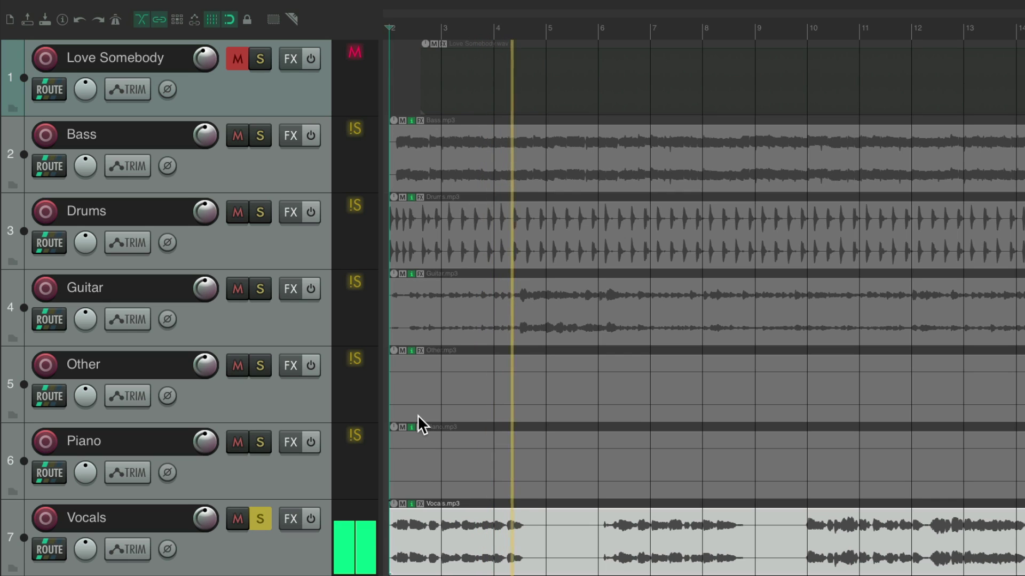
{"action": "key", "text": "space"}
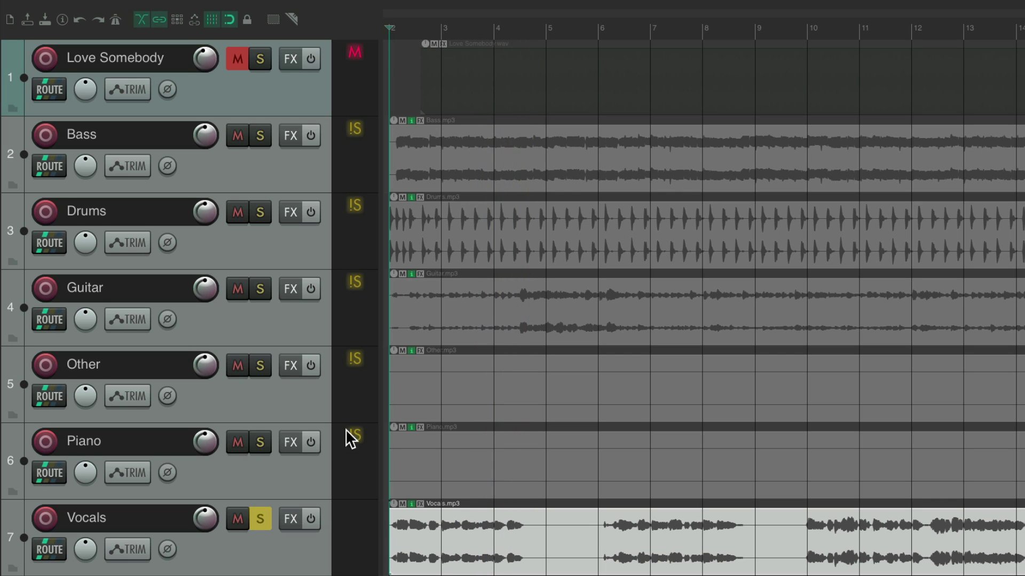
{"action": "left_click", "coordinate": [263, 513]}
{"action": "key", "text": "space"}
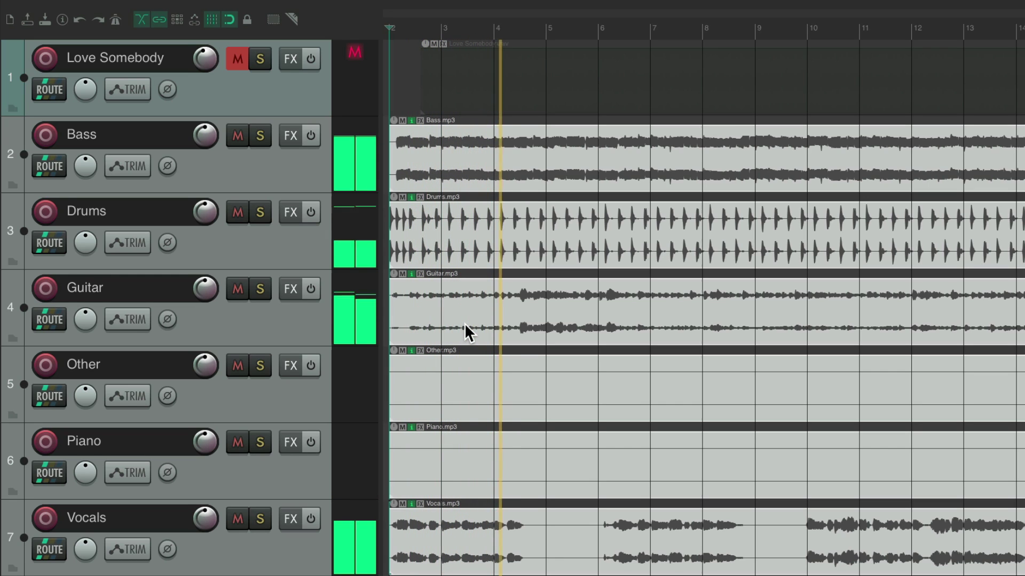
{"action": "key", "text": "space"}
- Delete the empty Other and Piano tracks and move Drums above Bass
{"action": "left_click", "coordinate": [309, 399]}
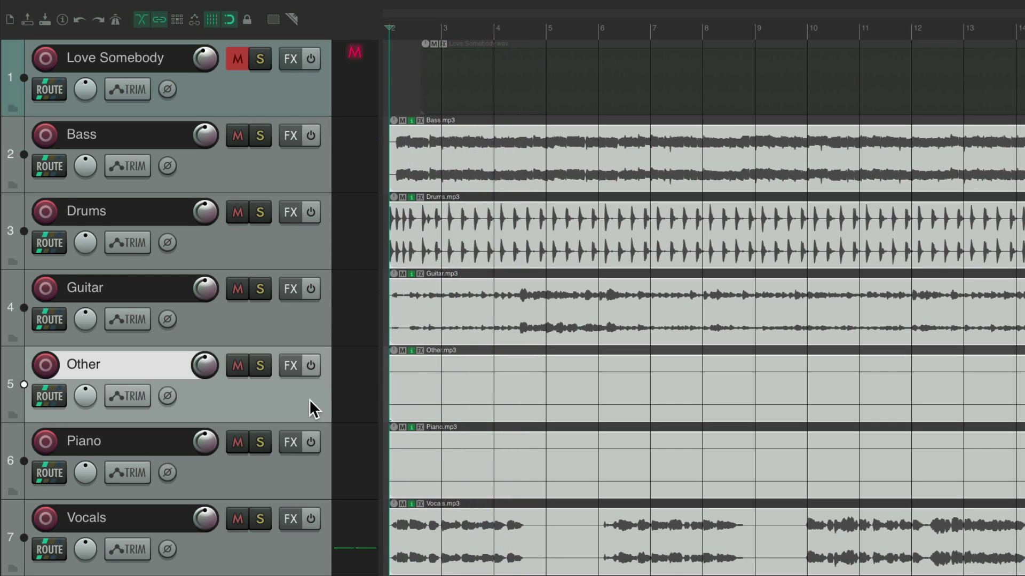
{"action": "left_click", "coordinate": [319, 464], "text": "ctrl"}
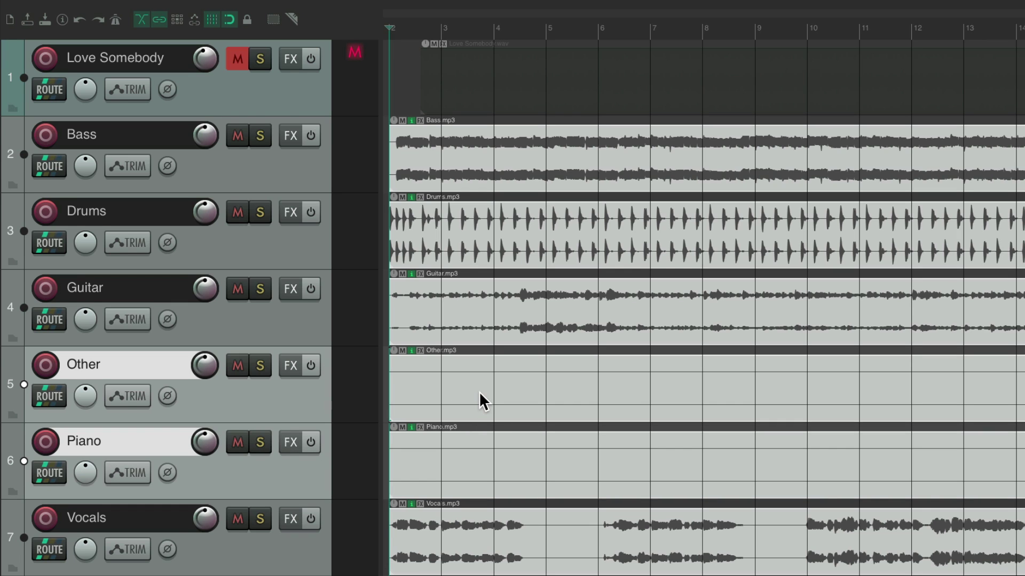
{"action": "key", "text": "Delete"}
{"action": "left_click_drag", "start_coordinate": [298, 307], "coordinate": [305, 186]}
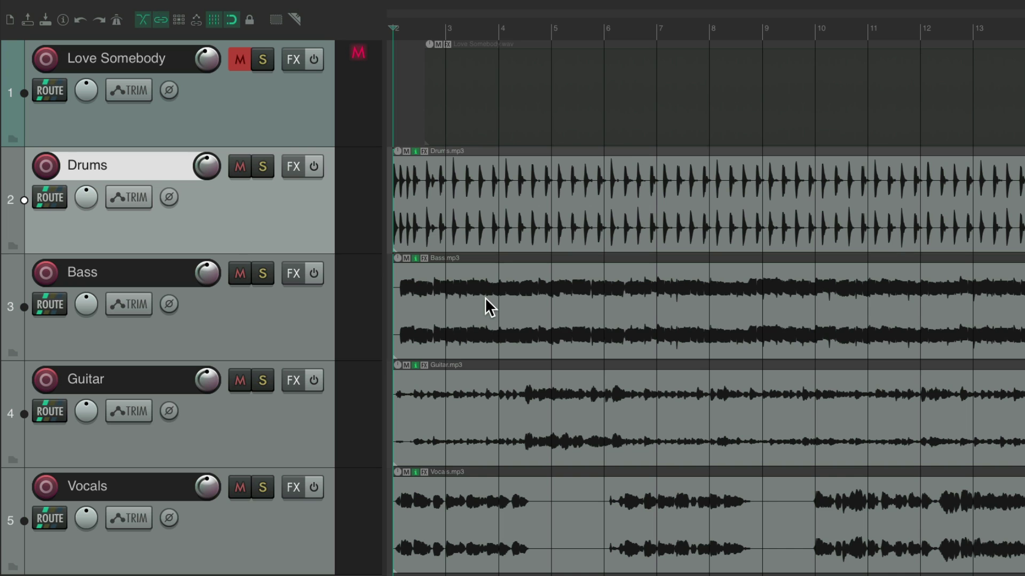
- Downmix the Bass item to mono and solo Drums alongside Bass during playback
{"action": "left_click", "coordinate": [264, 273]}
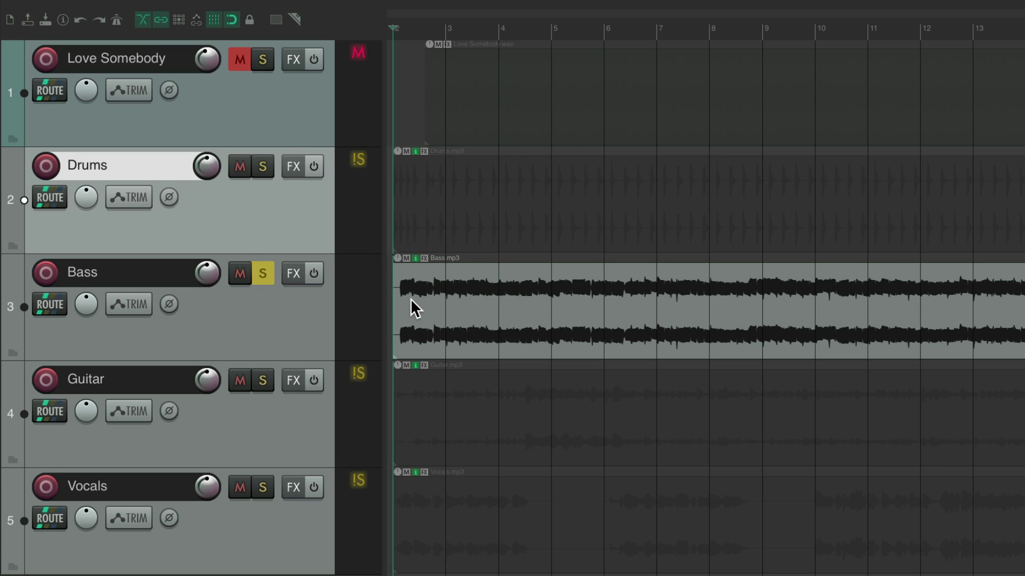
{"action": "right_click", "coordinate": [466, 273]}
{"action": "mouse_move", "coordinate": [470, 253]}
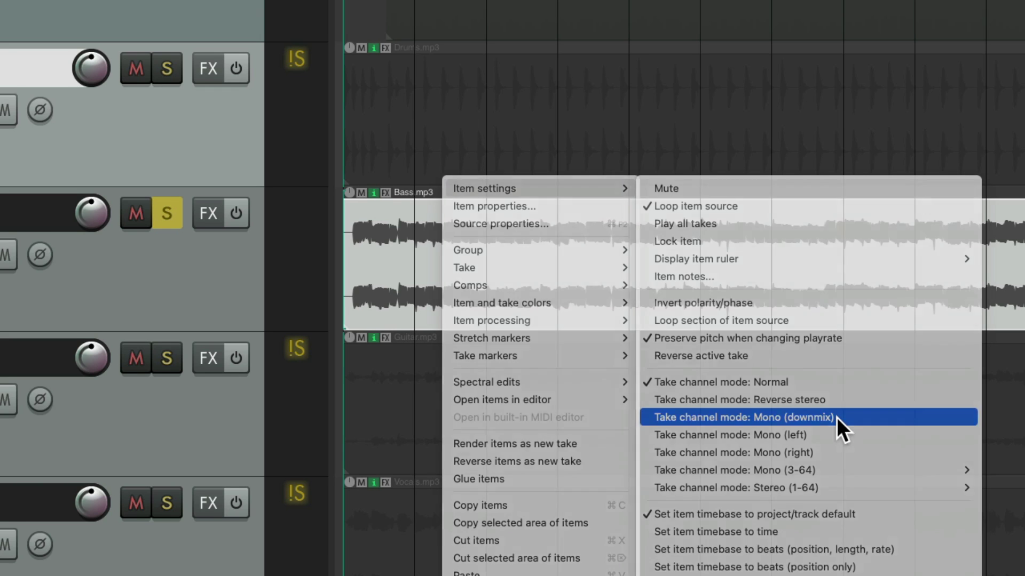
{"action": "left_click", "coordinate": [836, 418]}
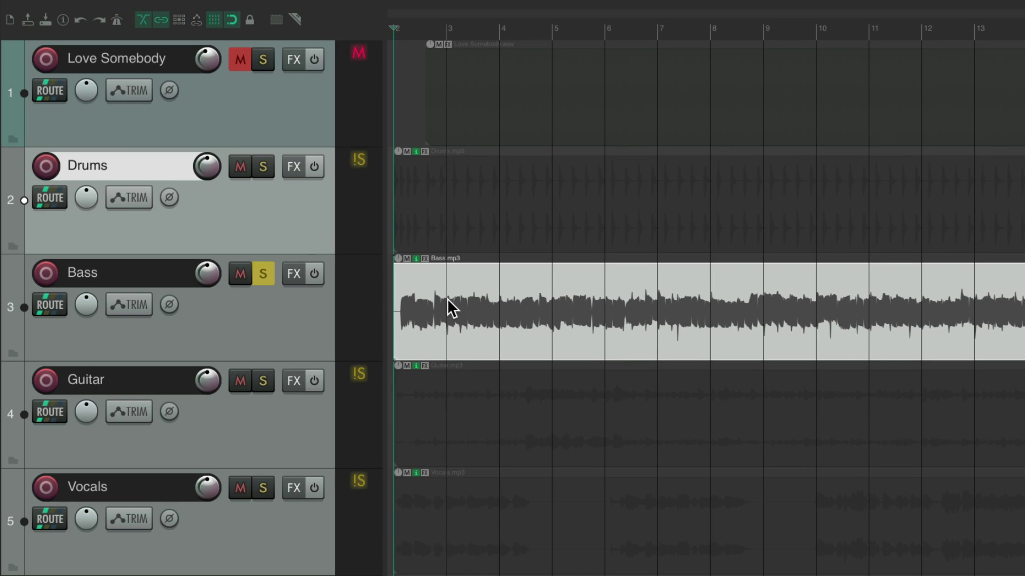
{"action": "key", "text": "space"}
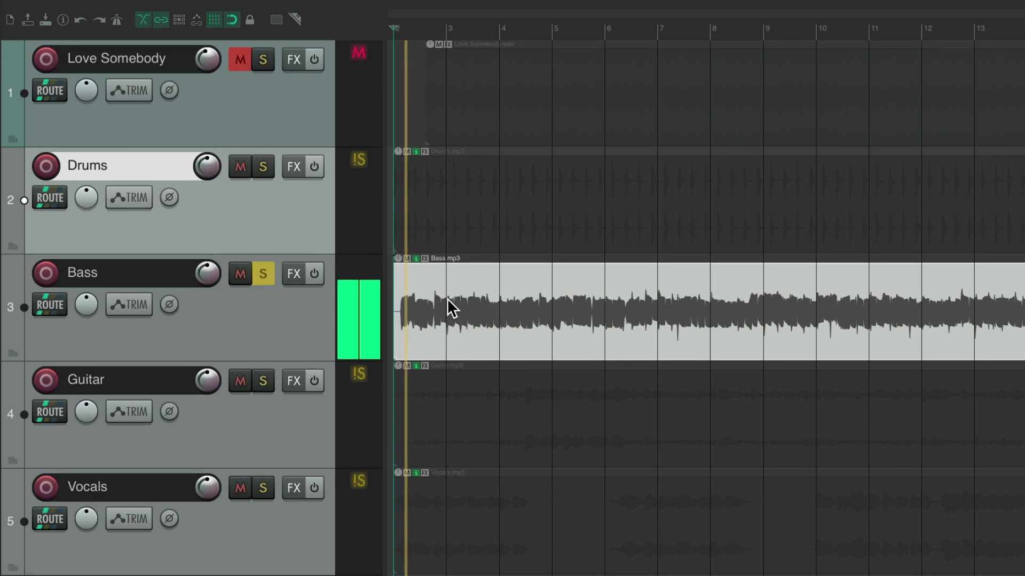
{"action": "left_click", "coordinate": [263, 167]}
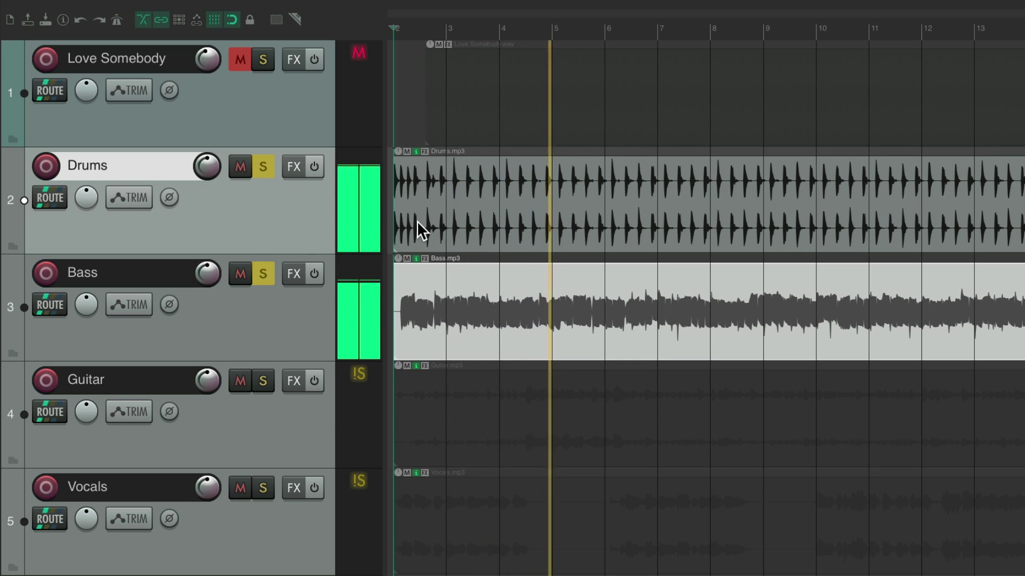
{"action": "key", "text": "space"}
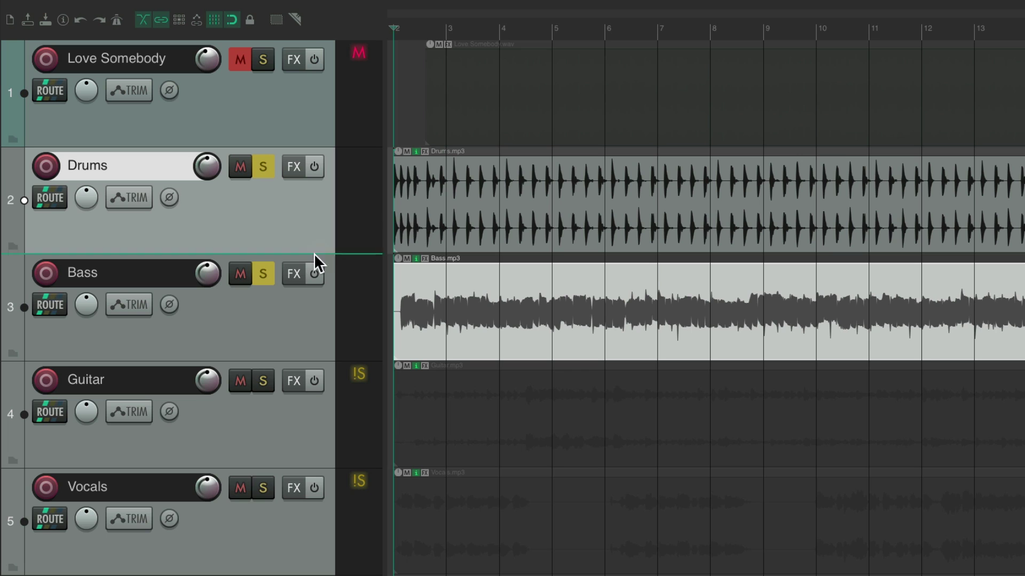
- Unsolo Bass and play the Drums stem on its own
{"action": "left_click", "coordinate": [262, 274]}
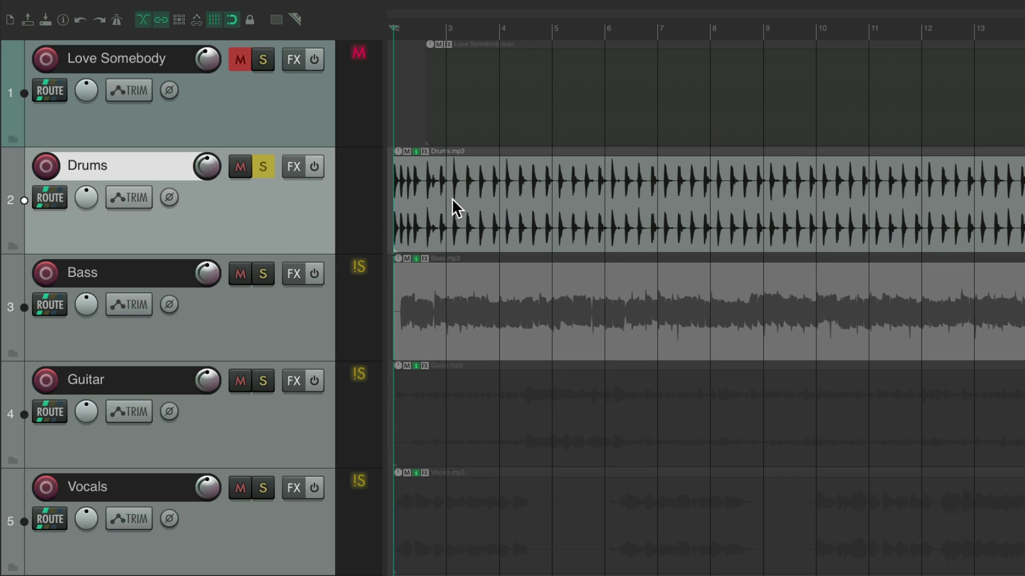
{"action": "key", "text": "space"}
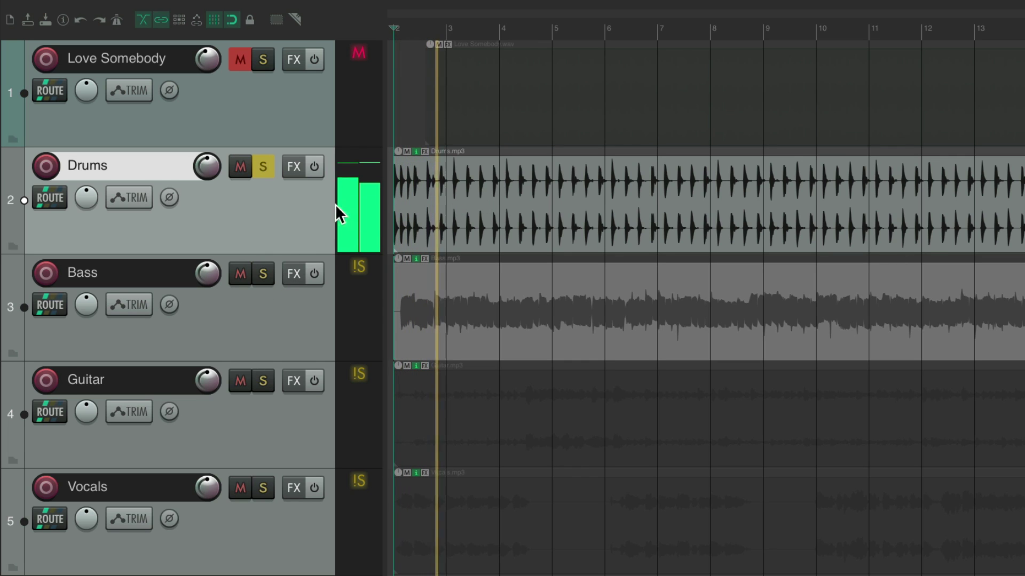
{"action": "key", "text": "space"}
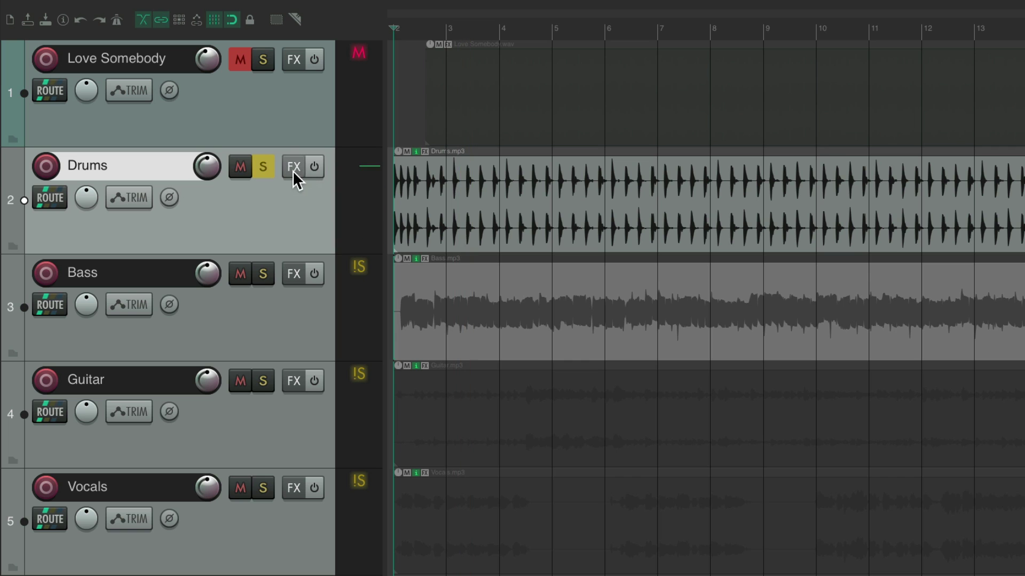
- Add ReaDelay to Drums with 1.50 eighth-note length, -8.5 wet and -6.2 dB feedback
{"action": "left_click", "coordinate": [293, 166]}
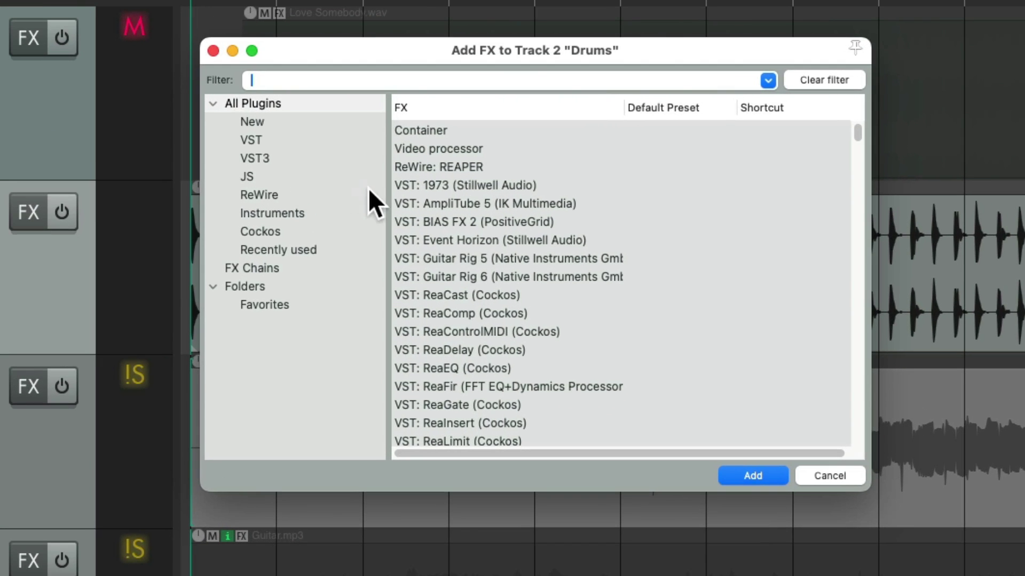
{"action": "type", "text": "delay"}
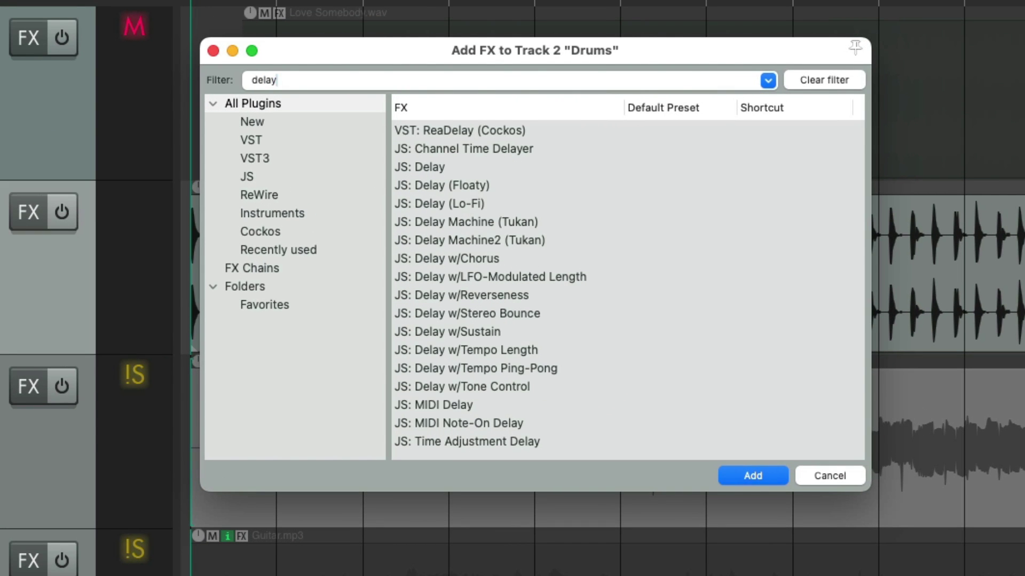
{"action": "double_click", "coordinate": [456, 137]}
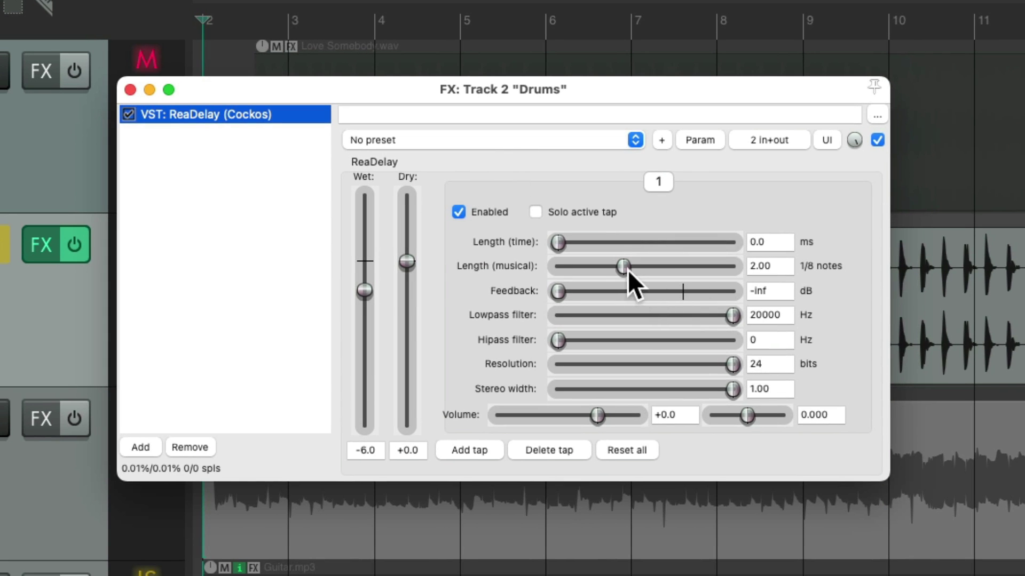
{"action": "left_click_drag", "start_coordinate": [628, 270], "coordinate": [620, 275]}
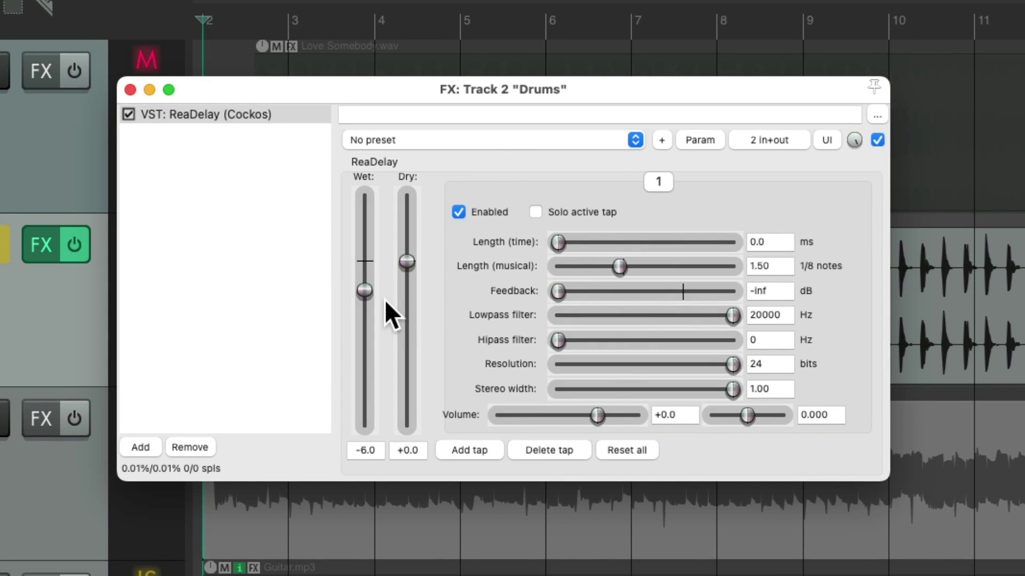
{"action": "left_click_drag", "start_coordinate": [365, 290], "coordinate": [370, 302]}
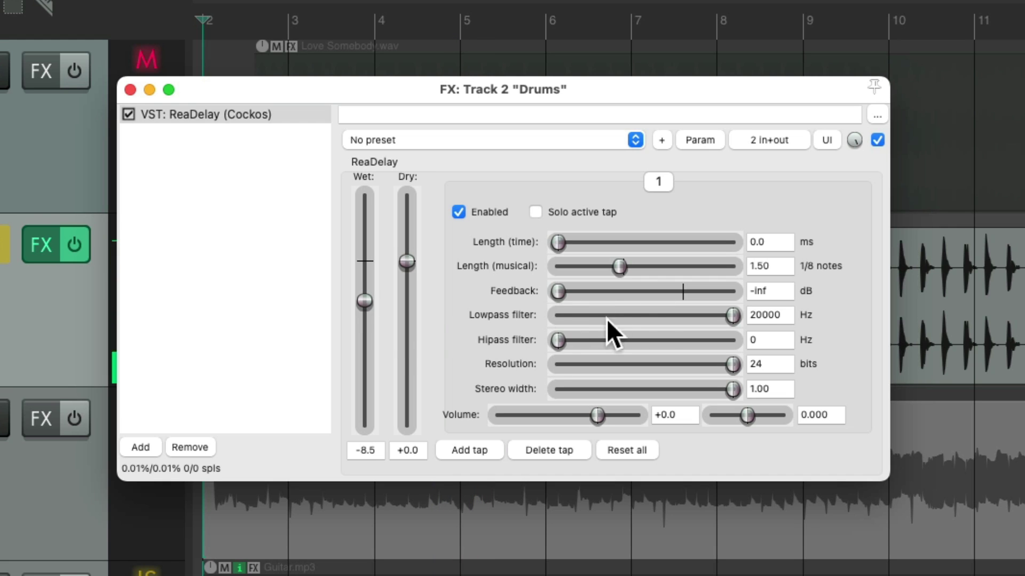
{"action": "left_click_drag", "start_coordinate": [559, 293], "coordinate": [660, 302]}
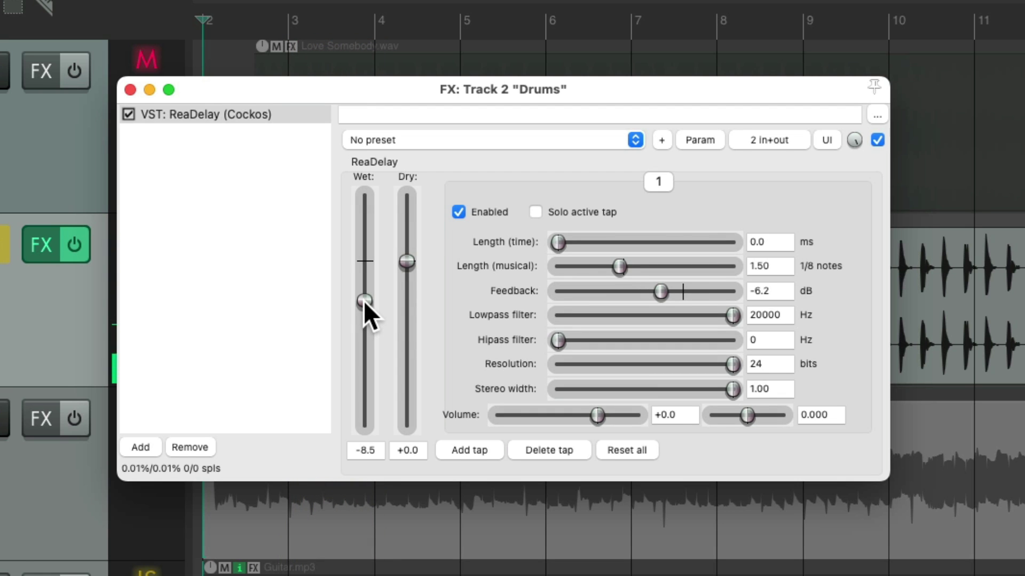
{"action": "double_click", "coordinate": [235, 190]}
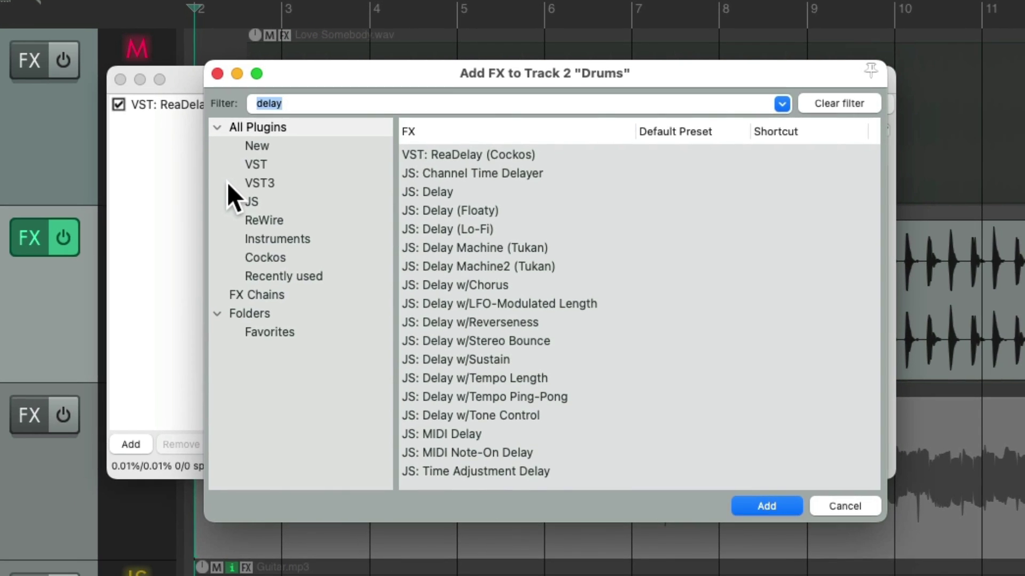
- Add ReaEQ after the delay and enable a band 5 high-pass near 160 Hz
{"action": "type", "text": "eq"}
{"action": "double_click", "coordinate": [457, 153]}
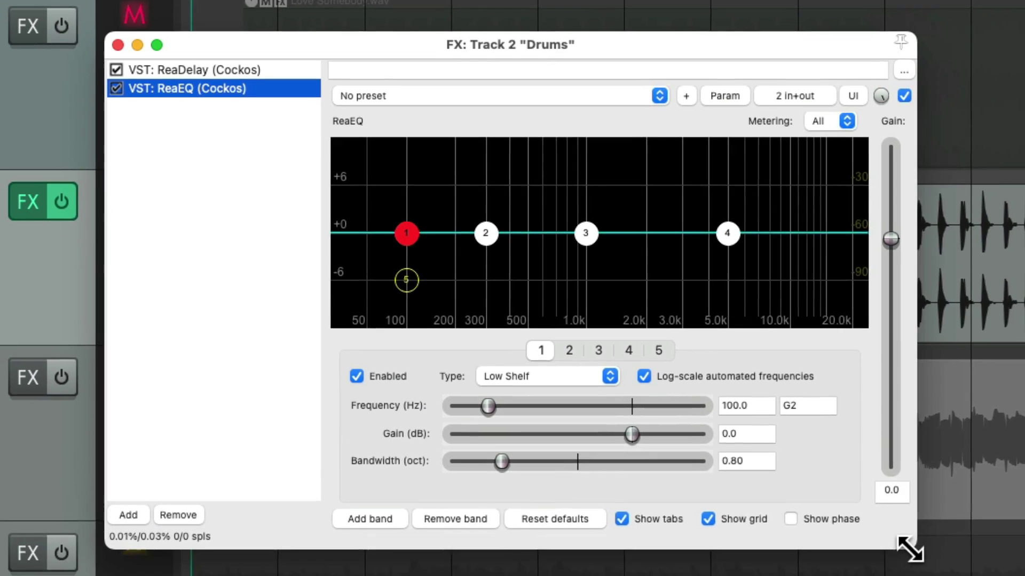
{"action": "left_click_drag", "start_coordinate": [910, 550], "coordinate": [908, 555]}
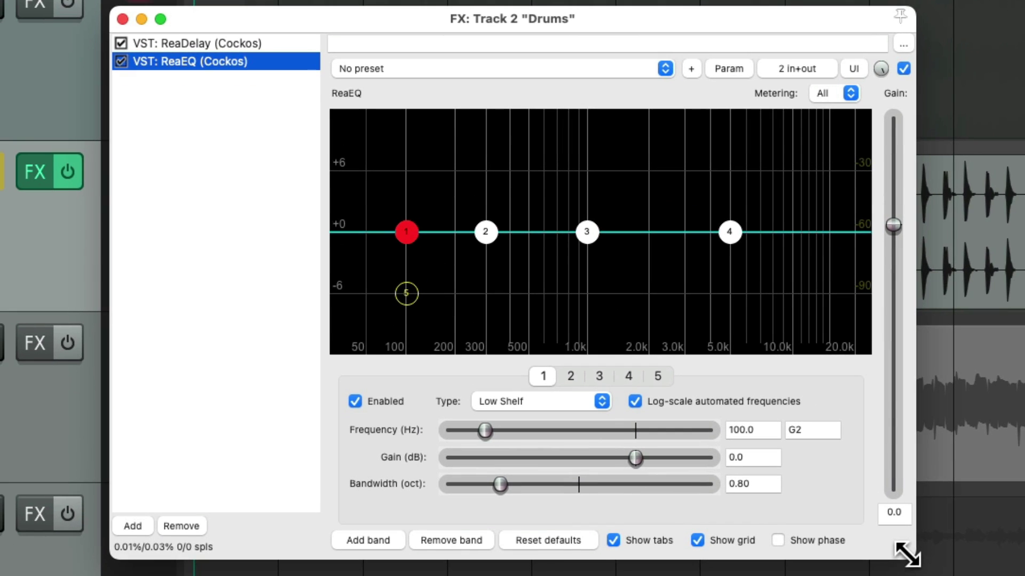
{"action": "left_click", "coordinate": [405, 291]}
{"action": "double_click", "coordinate": [405, 291]}
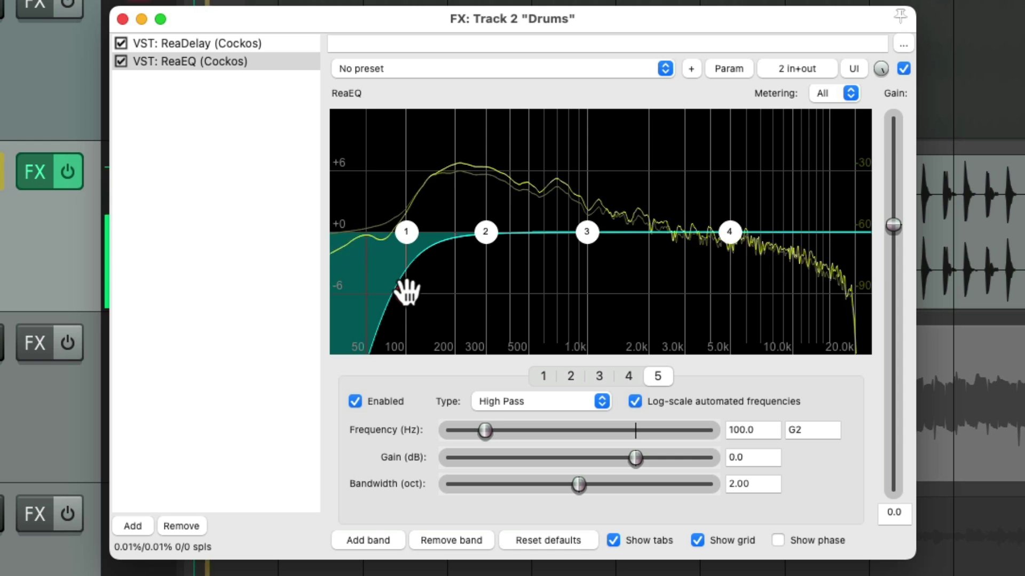
{"action": "left_click_drag", "start_coordinate": [405, 291], "coordinate": [439, 291]}
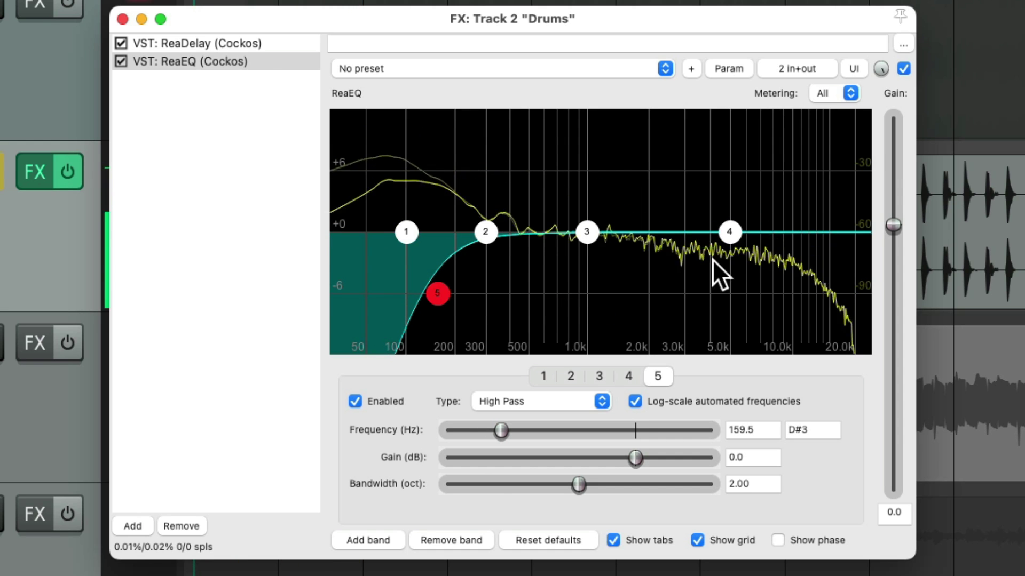
- Make EQ band 4 a low-pass at about 3449 Hz with 0.77-octave bandwidth
{"action": "left_click", "coordinate": [728, 231]}
{"action": "left_click", "coordinate": [565, 402]}
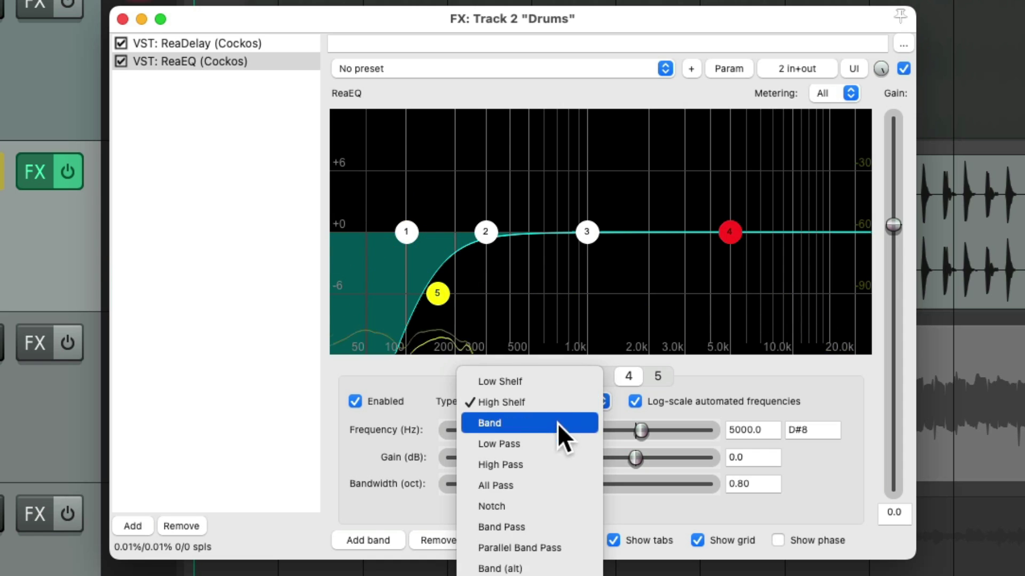
{"action": "left_click", "coordinate": [555, 439]}
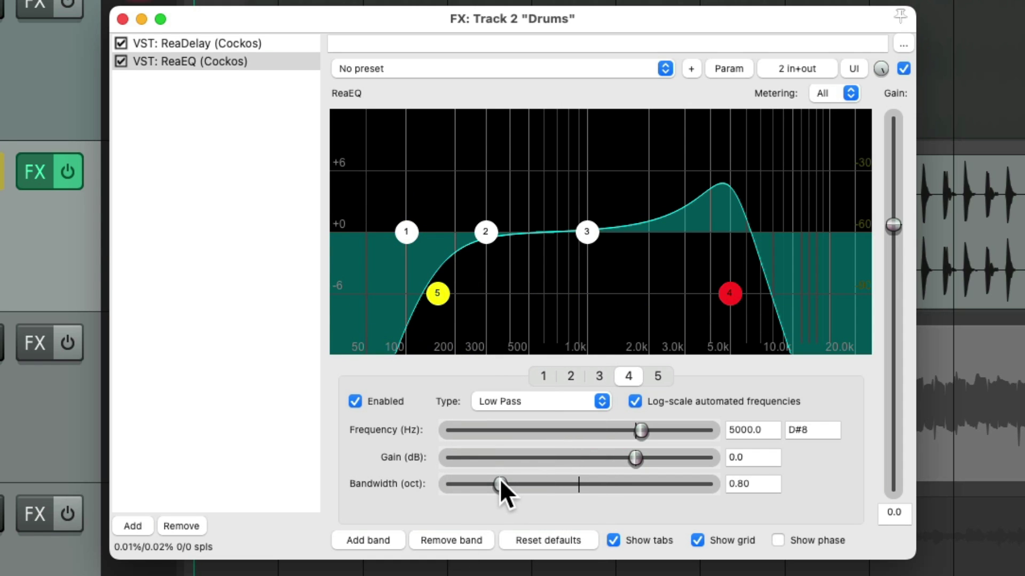
{"action": "mouse_move", "coordinate": [499, 481]}
{"action": "left_mouse_down"}
{"action": "mouse_move", "coordinate": [481, 482]}
{"action": "mouse_move", "coordinate": [496, 482]}
{"action": "left_mouse_up"}
{"action": "key", "text": "space"}
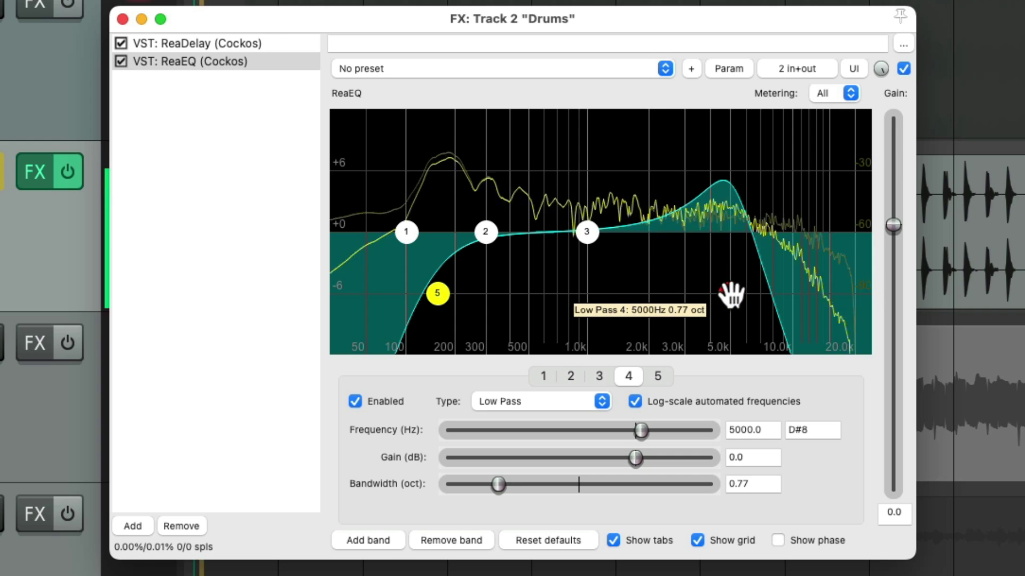
{"action": "mouse_move", "coordinate": [731, 293]}
{"action": "left_mouse_down"}
{"action": "mouse_move", "coordinate": [661, 293]}
{"action": "mouse_move", "coordinate": [773, 288]}
{"action": "mouse_move", "coordinate": [706, 291]}
{"action": "left_mouse_up"}
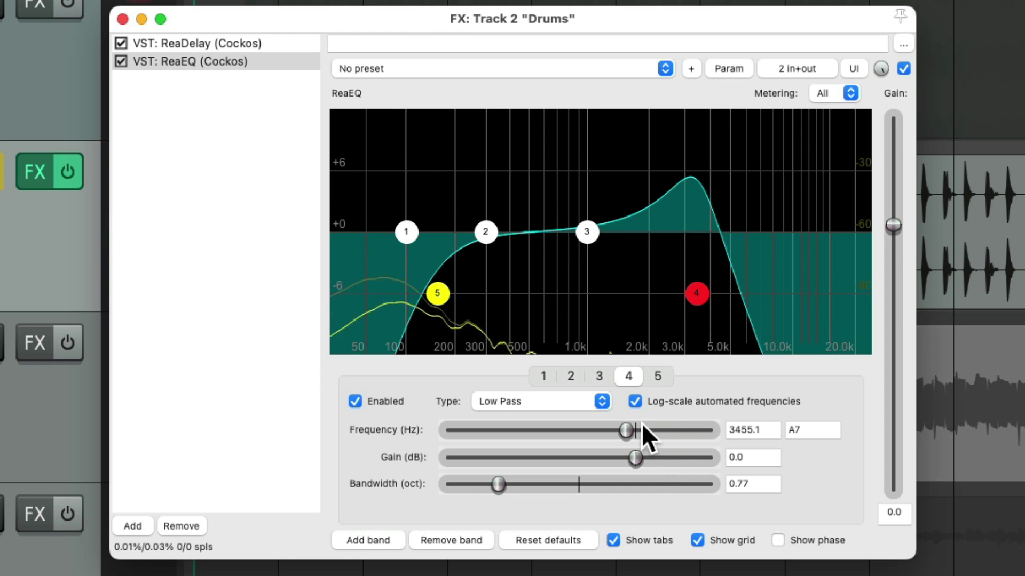
{"action": "left_click", "coordinate": [626, 430]}
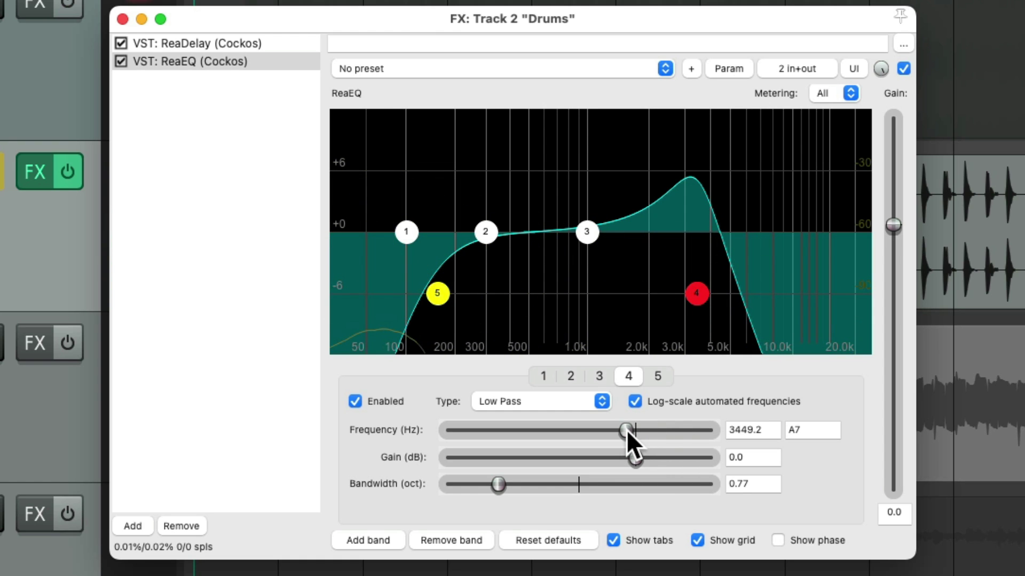
- Modulate the ReaEQ low-pass frequency with a sine LFO at 0.2667 Hz and 20.2% strength, tuning the baseline
{"action": "left_click", "coordinate": [726, 70]}
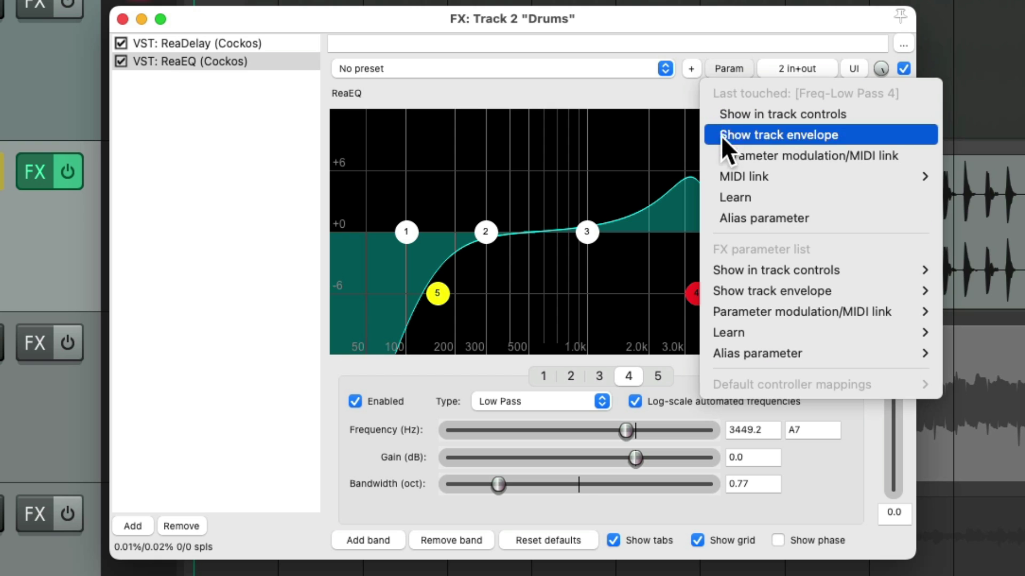
{"action": "left_click", "coordinate": [719, 155]}
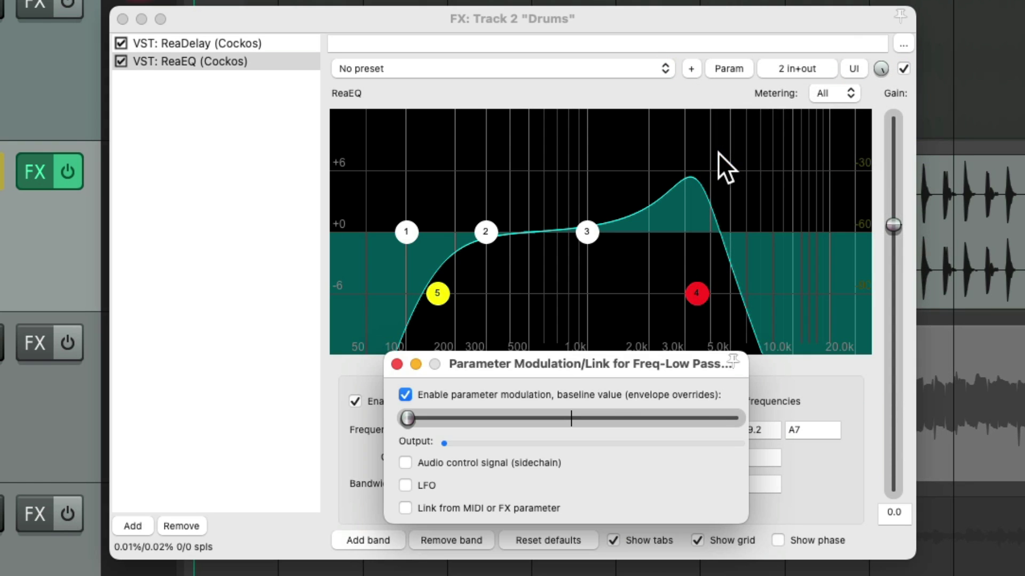
{"action": "left_click", "coordinate": [405, 485]}
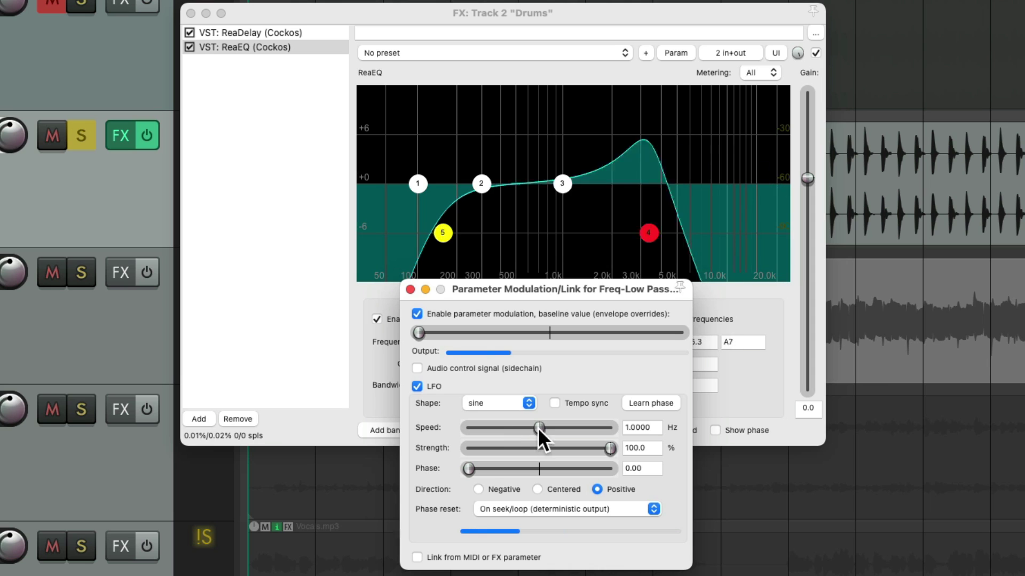
{"action": "left_click_drag", "start_coordinate": [537, 427], "coordinate": [480, 431]}
{"action": "left_click_drag", "start_coordinate": [419, 332], "coordinate": [542, 335]}
{"action": "left_click_drag", "start_coordinate": [610, 449], "coordinate": [501, 428]}
{"action": "left_click_drag", "start_coordinate": [486, 449], "coordinate": [495, 449]}
{"action": "left_click_drag", "start_coordinate": [541, 333], "coordinate": [587, 334]}
{"action": "key", "text": "space"}
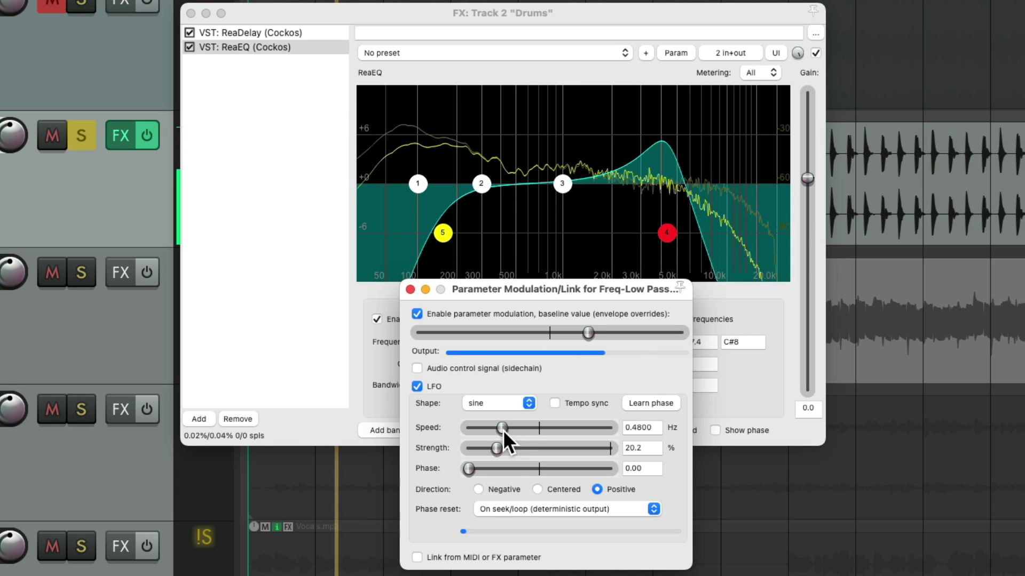
{"action": "left_click_drag", "start_coordinate": [503, 430], "coordinate": [487, 431]}
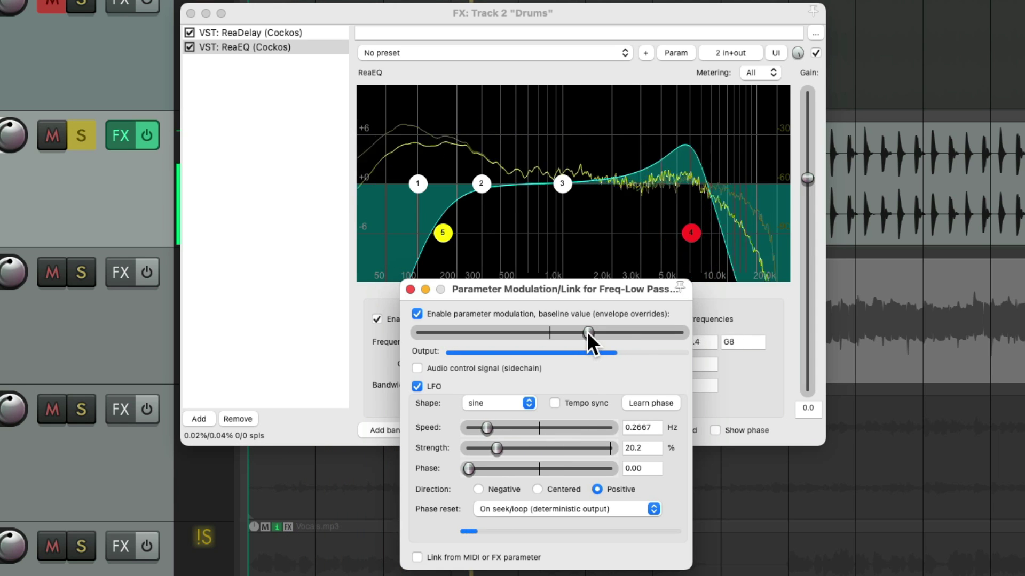
{"action": "left_click_drag", "start_coordinate": [586, 331], "coordinate": [574, 332]}
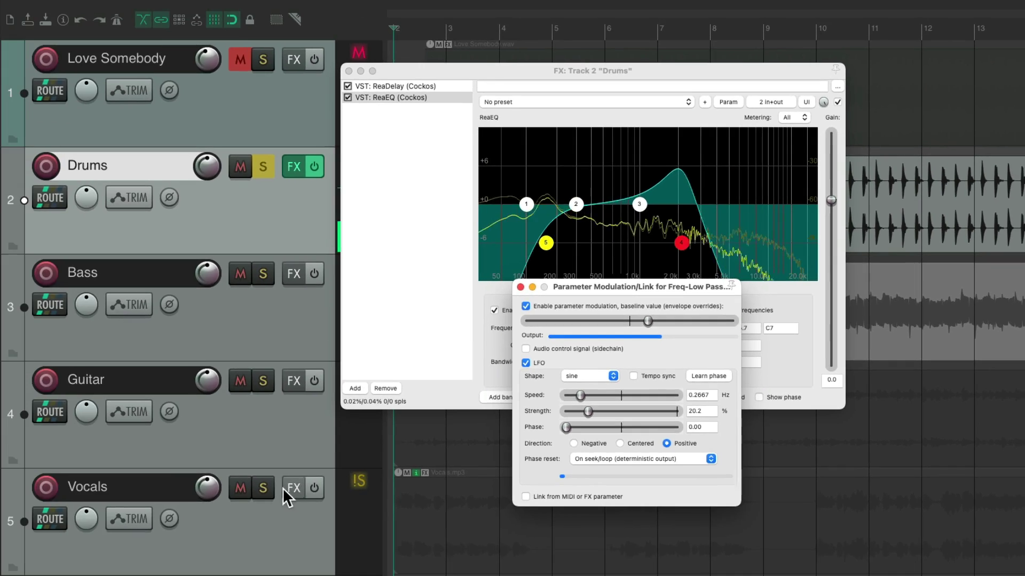
- Solo Vocals, compare Drums with effects bypassed versus active, then close the modulation settings
{"action": "left_click", "coordinate": [93, 542]}
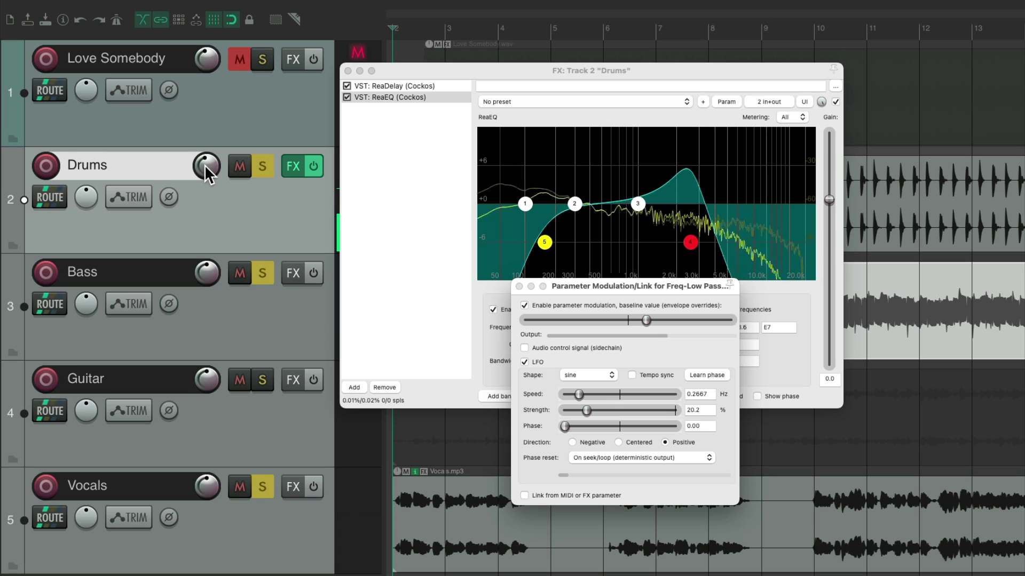
{"action": "left_click", "coordinate": [313, 168]}
{"action": "key", "text": "space"}
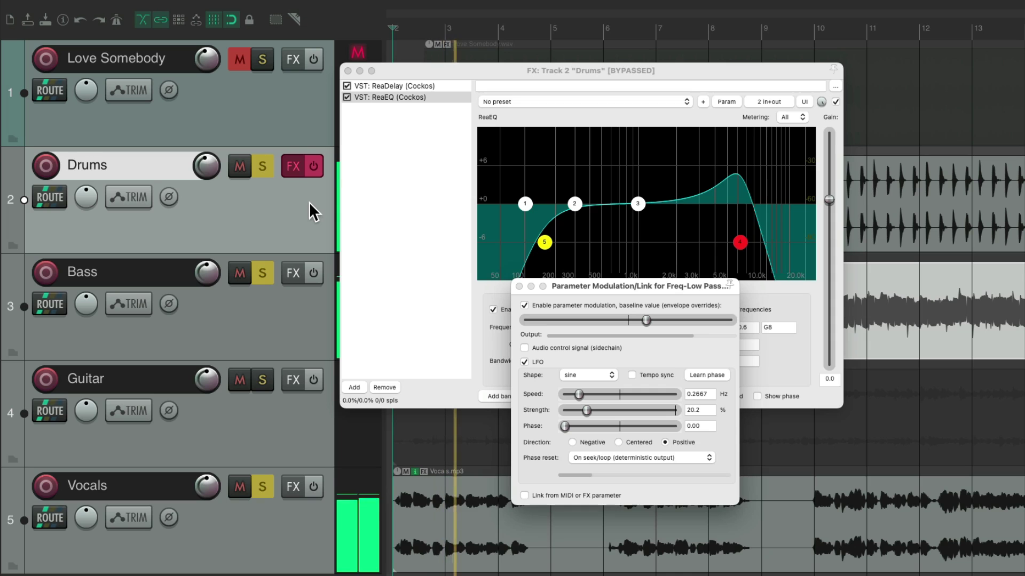
{"action": "key", "text": "space"}
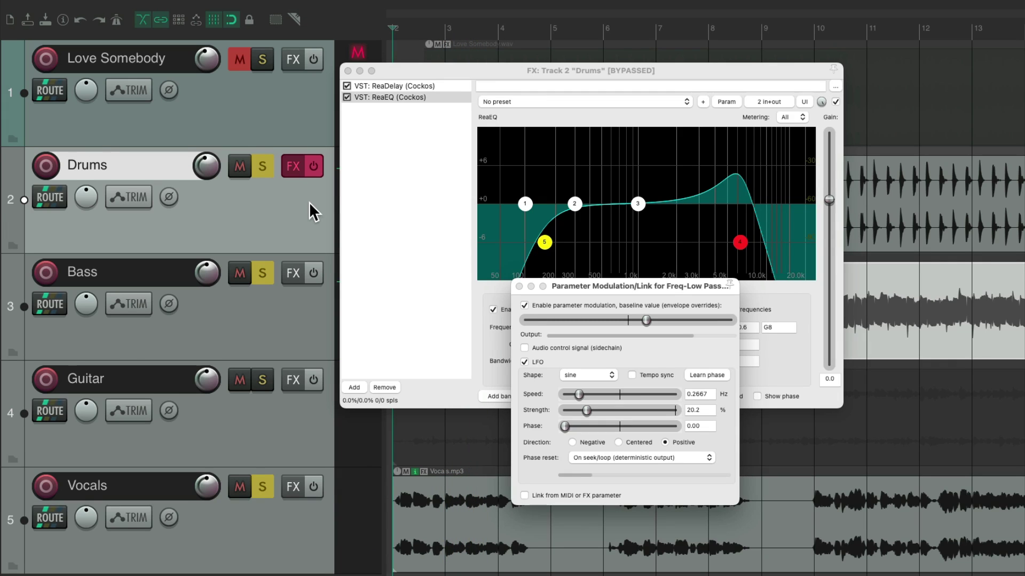
{"action": "left_click", "coordinate": [313, 166]}
{"action": "key", "text": "space"}
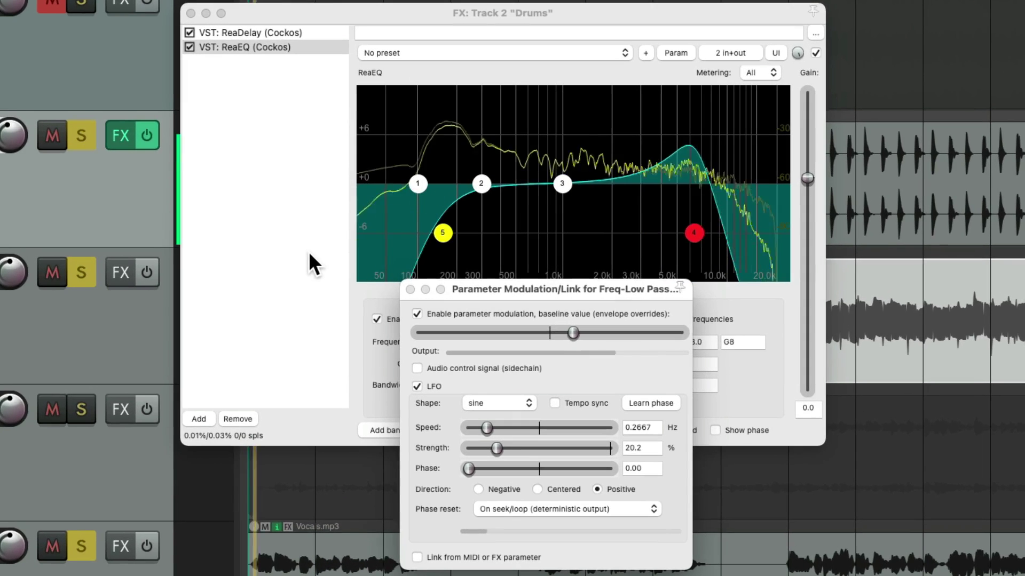
{"action": "left_click", "coordinate": [409, 289]}
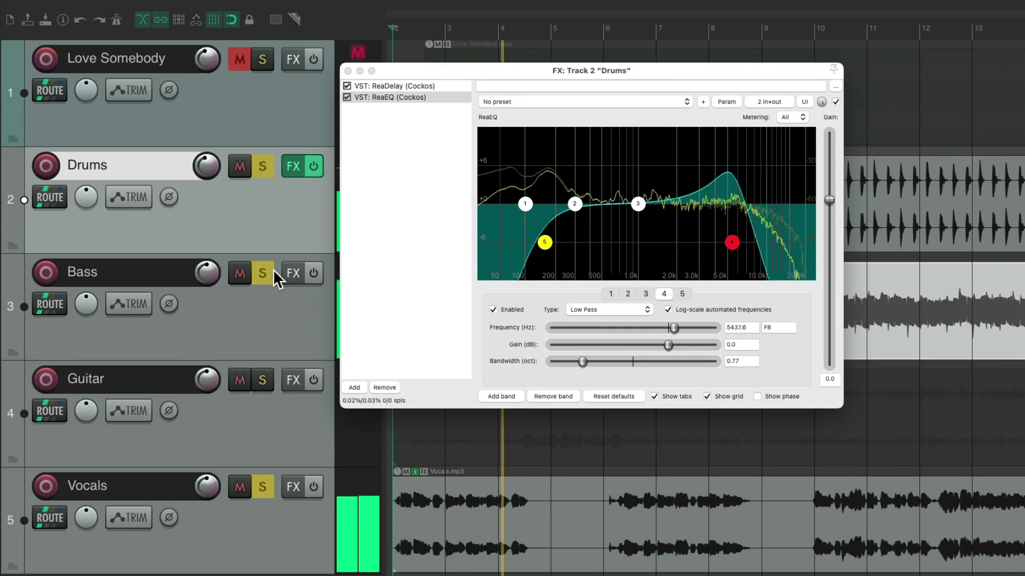
- Close the Drums effects window and clear the Bass, Vocals and Drums solos
{"action": "left_click", "coordinate": [348, 71]}
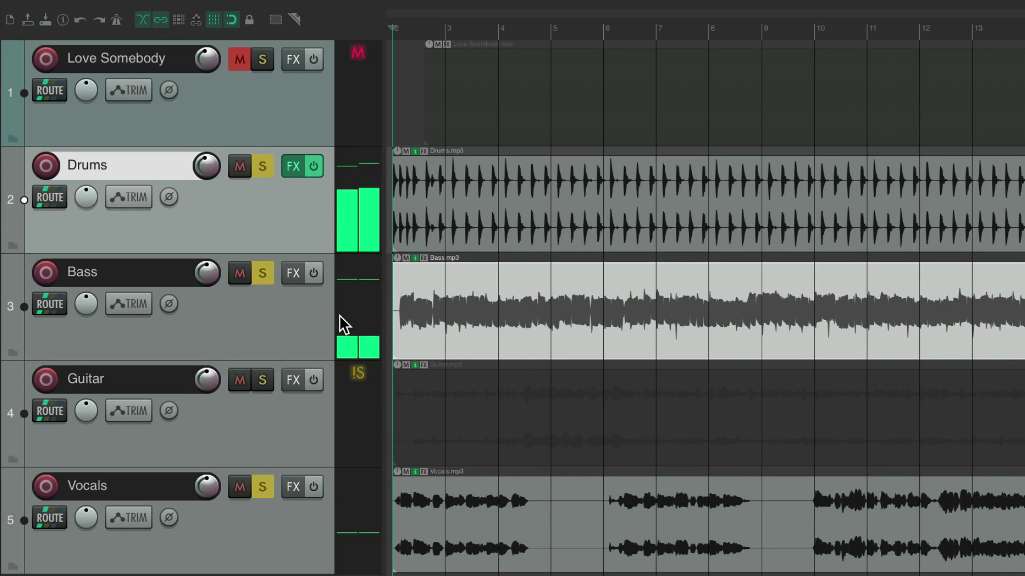
{"action": "left_click", "coordinate": [262, 274]}
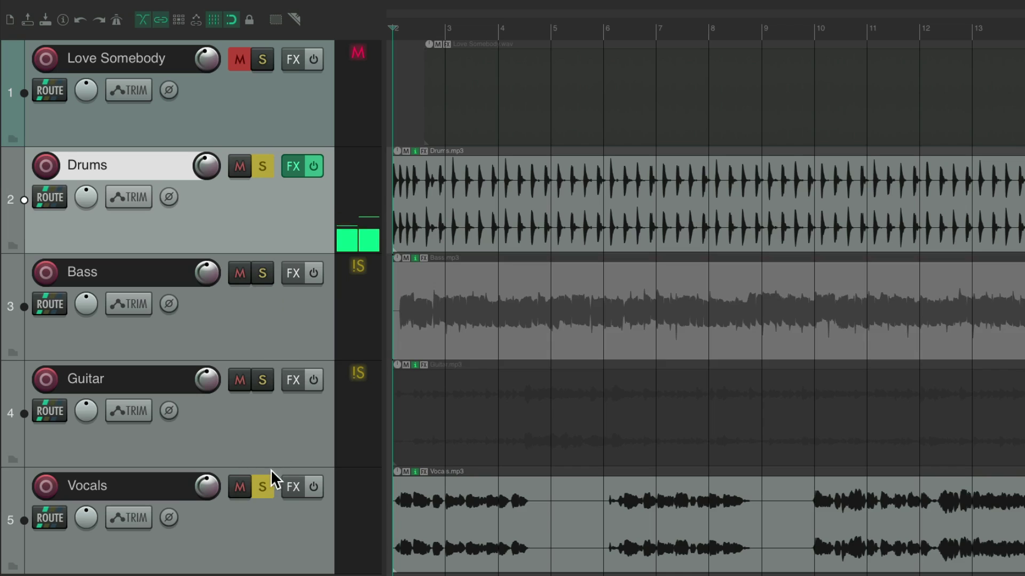
{"action": "left_click", "coordinate": [264, 487]}
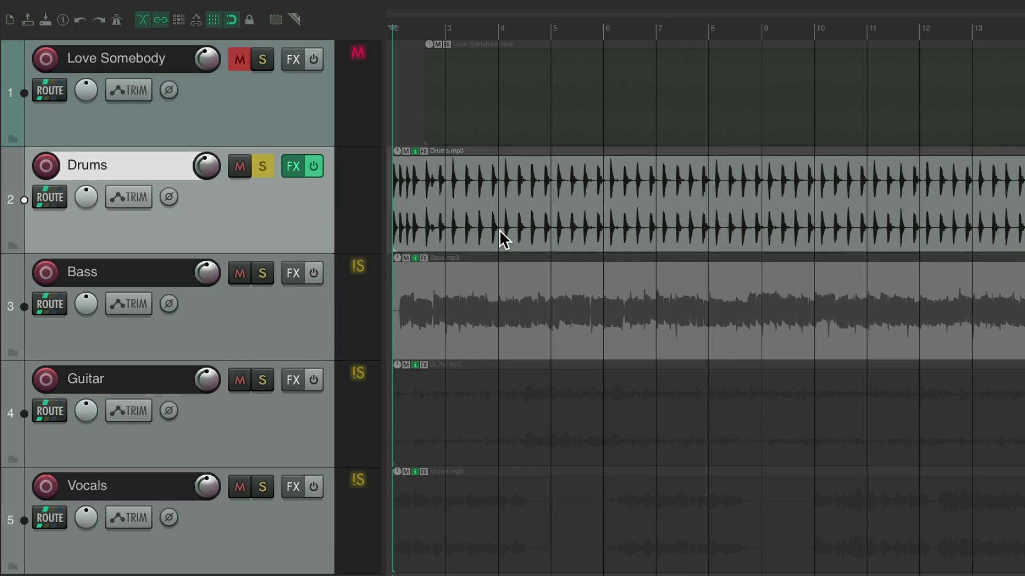
{"action": "left_click", "coordinate": [262, 168]}
- Shift the four stem items slightly later, check playback, then mute Bass, Guitar and Vocals
{"action": "left_click_drag", "start_coordinate": [430, 199], "coordinate": [550, 514]}
{"action": "scroll", "coordinate": [443, 333], "scroll_direction": "up", "scroll_amount": 5}
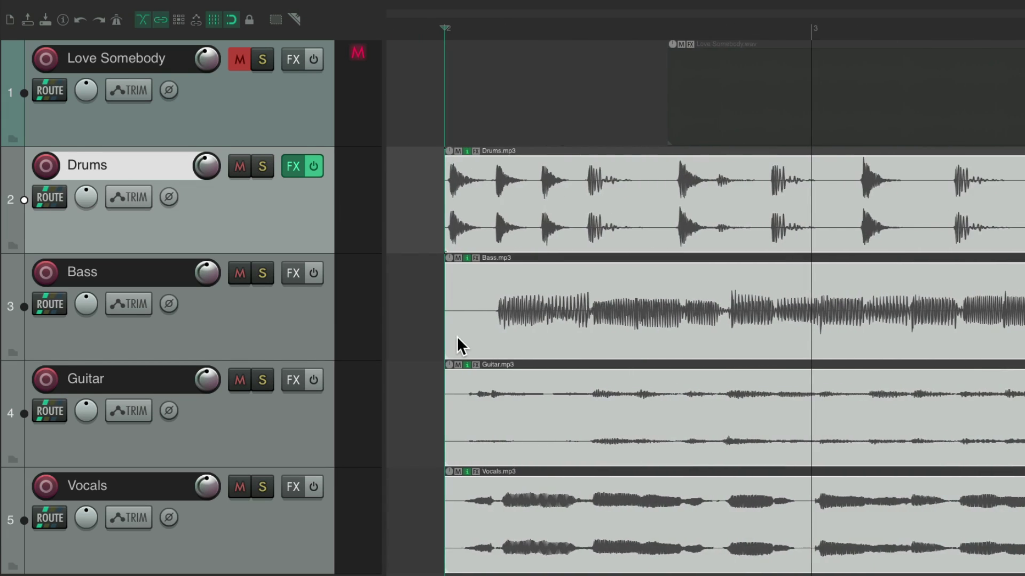
{"action": "left_click_drag", "start_coordinate": [517, 299], "coordinate": [747, 229]}
{"action": "left_click", "coordinate": [612, 203]}
{"action": "key", "text": "space"}
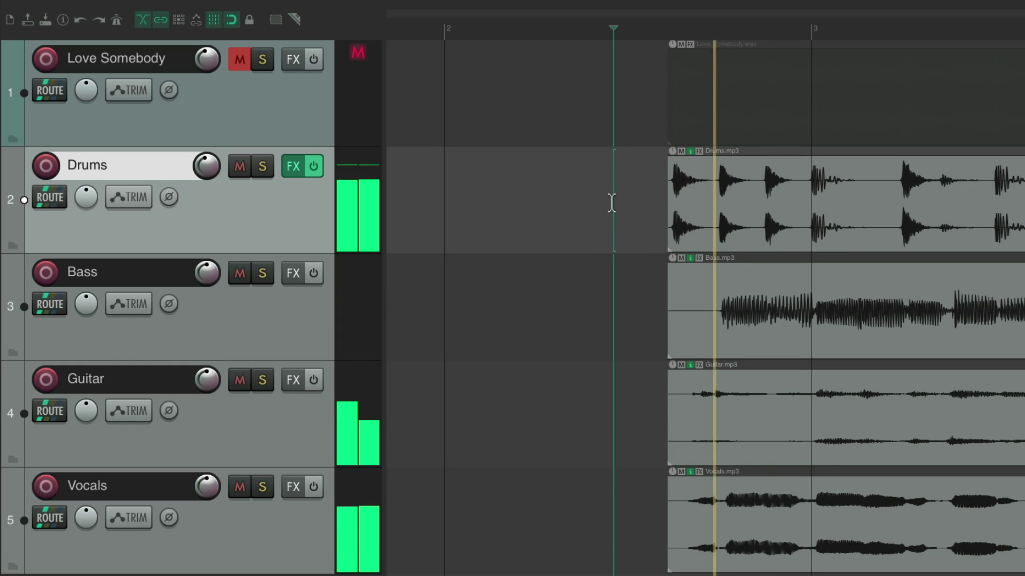
{"action": "scroll", "coordinate": [611, 203], "scroll_direction": "down", "scroll_amount": 2}
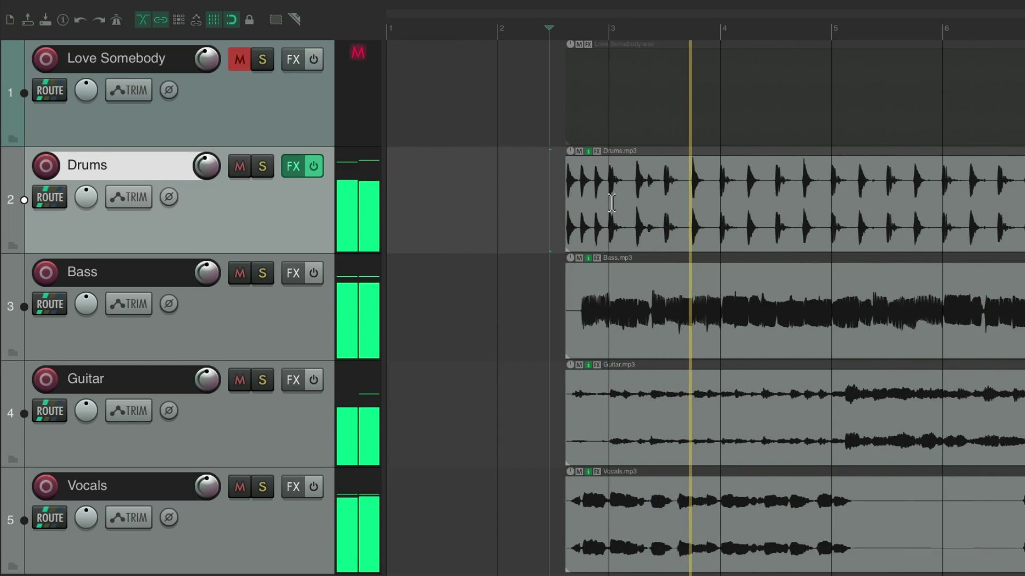
{"action": "scroll", "coordinate": [578, 205], "scroll_direction": "down", "scroll_amount": 3}
{"action": "key", "text": "space"}
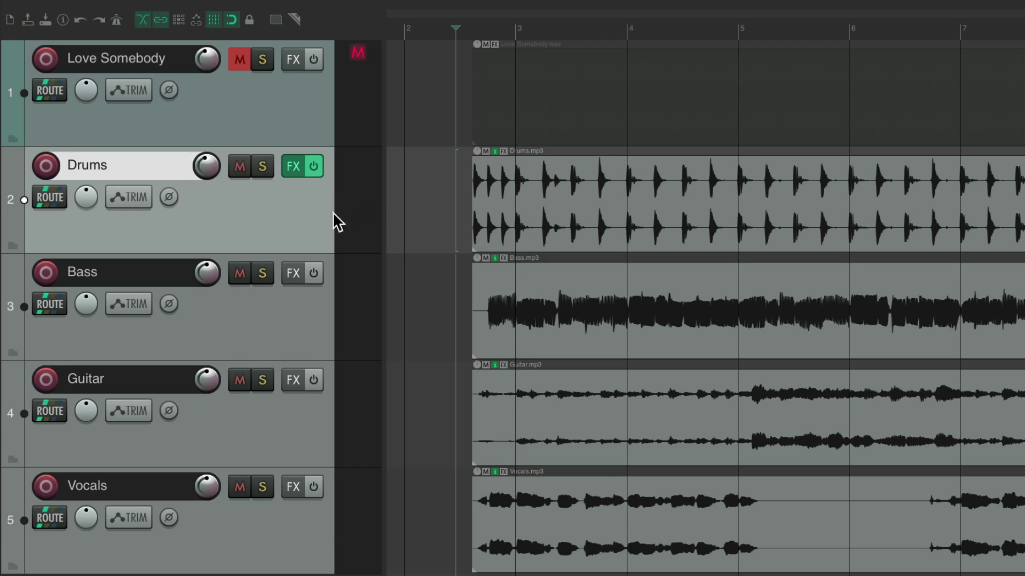
{"action": "left_click_drag", "start_coordinate": [241, 276], "coordinate": [248, 501]}
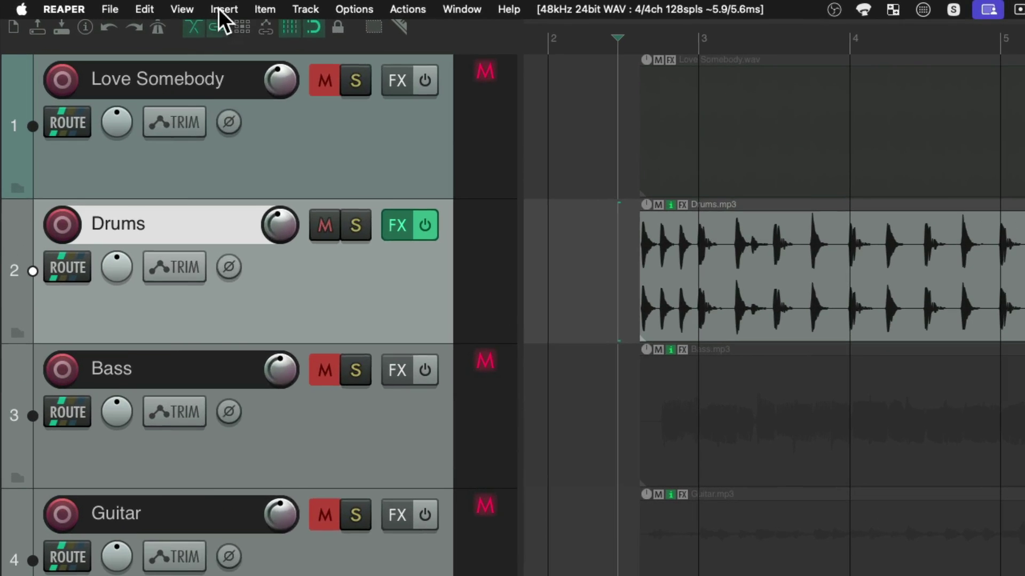
- Load Korg - Kick 22.wav from Media Explorer's Kicks folder into a sample player on a new track
{"action": "left_click", "coordinate": [142, 7]}
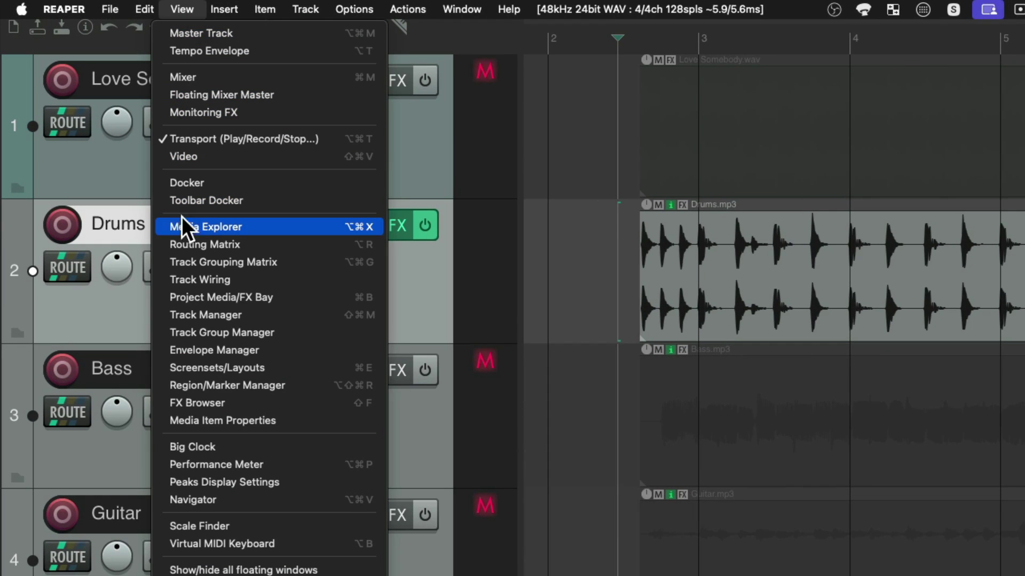
{"action": "left_click", "coordinate": [170, 226]}
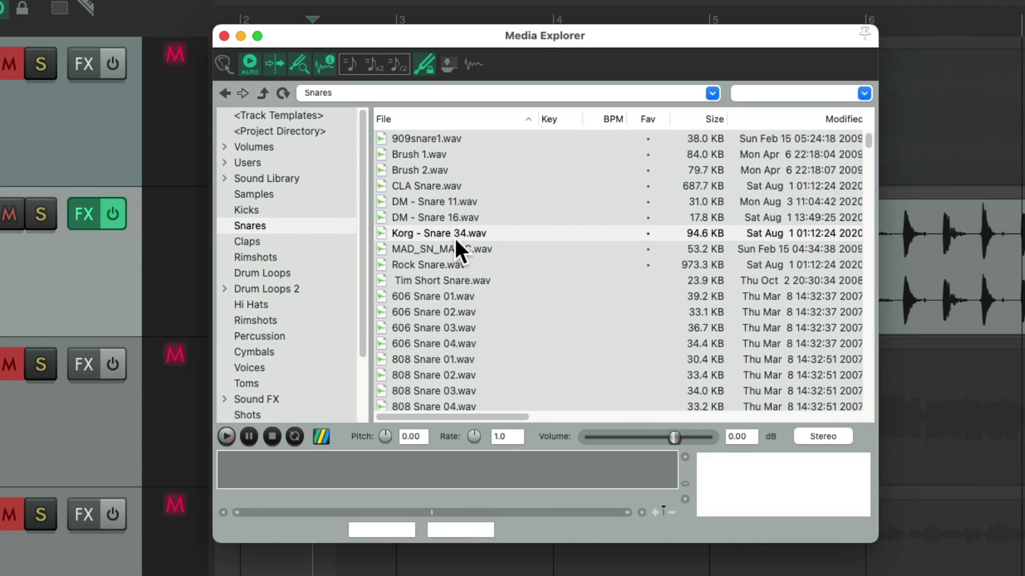
{"action": "left_click", "coordinate": [301, 212]}
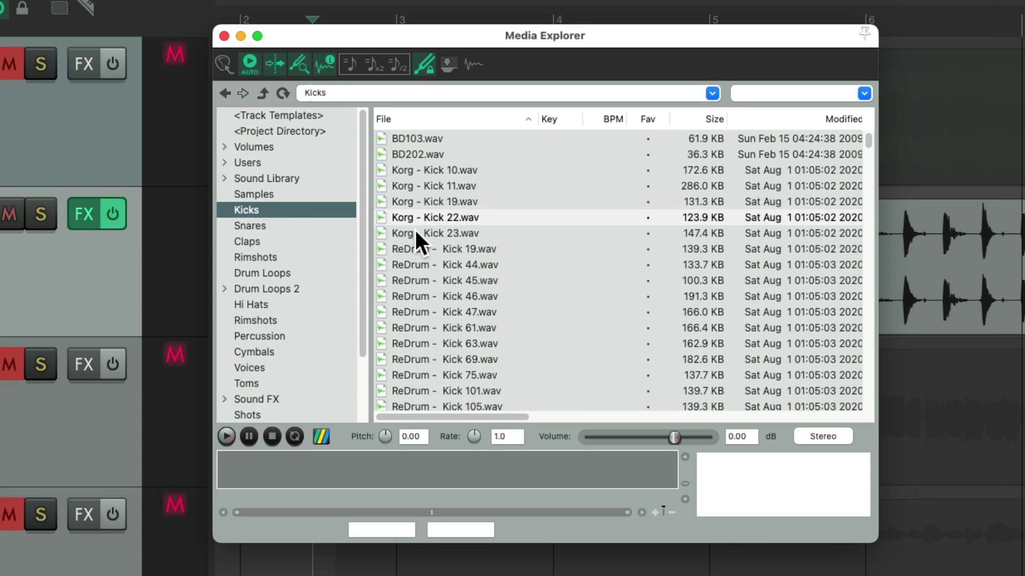
{"action": "left_click", "coordinate": [429, 216]}
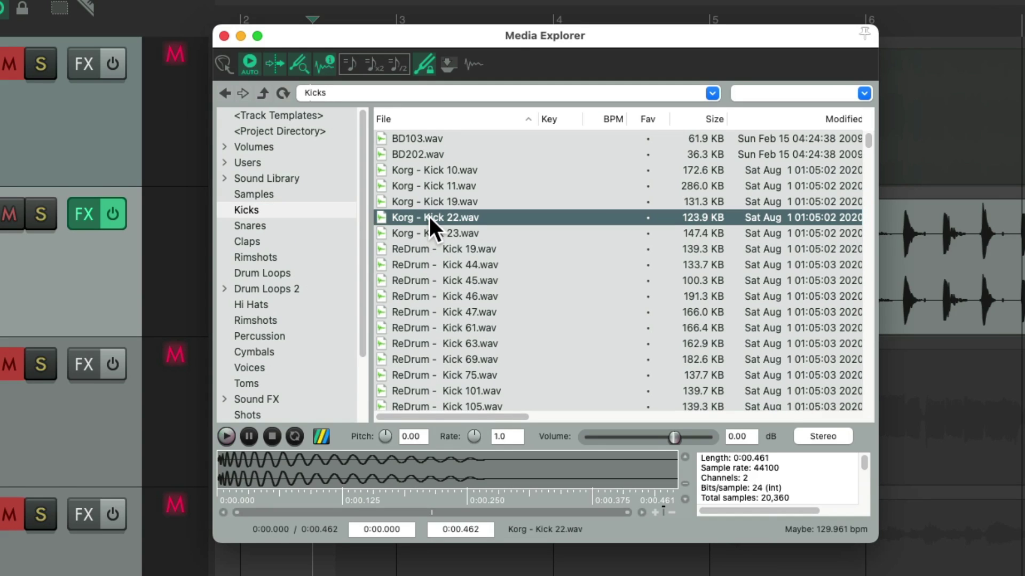
{"action": "right_click", "coordinate": [428, 216]}
{"action": "mouse_move", "coordinate": [444, 285]}
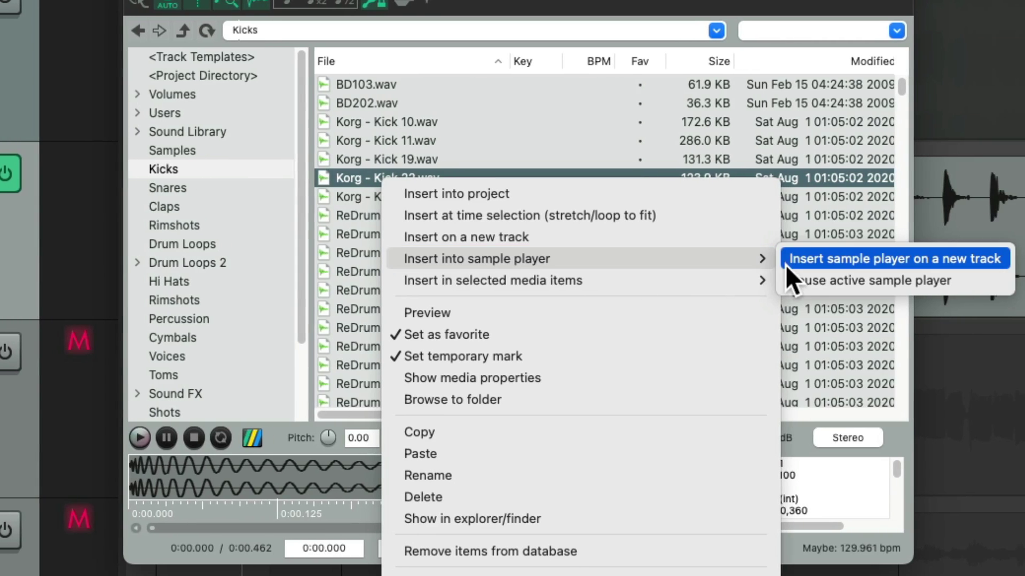
{"action": "left_click", "coordinate": [788, 263]}
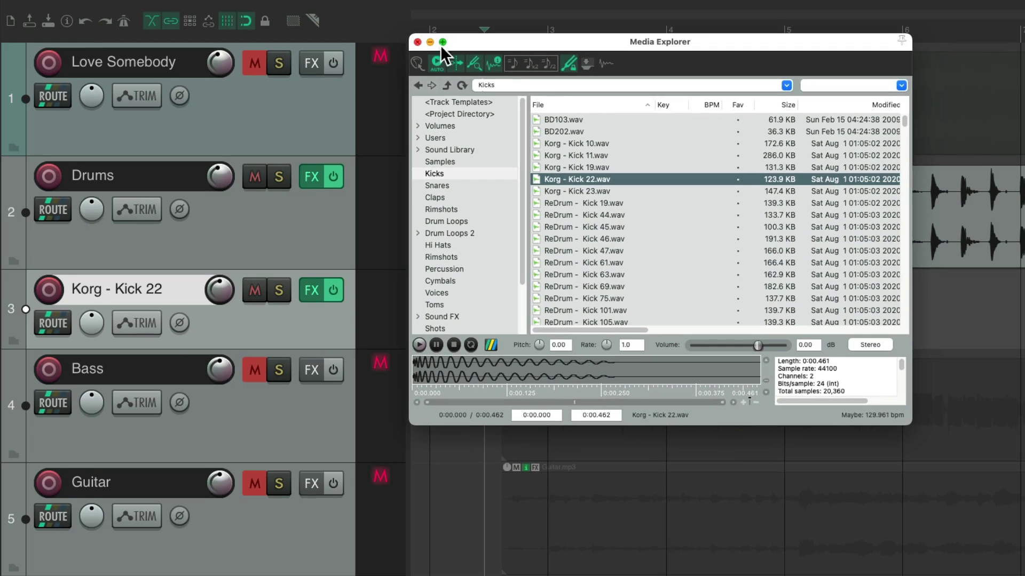
{"action": "left_click", "coordinate": [419, 44]}
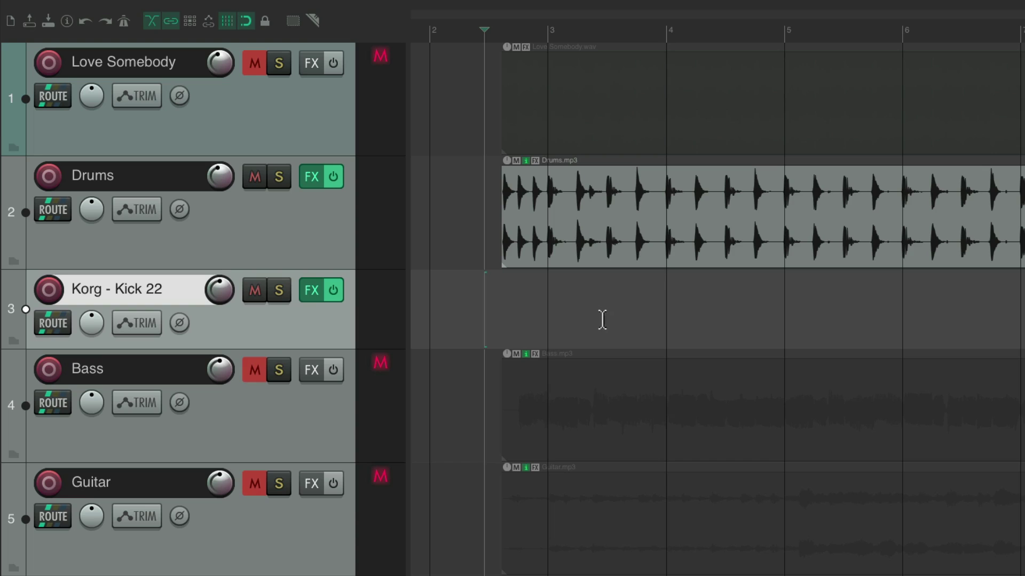
- Draw a one-bar MIDI item at bar 3 on the kick track with notes on all four beats, then play it
{"action": "mouse_move", "coordinate": [551, 300]}
{"action": "left_mouse_down"}
{"action": "mouse_move", "coordinate": [640, 298]}
{"action": "mouse_move", "coordinate": [641, 314]}
{"action": "left_mouse_up"}
{"action": "double_click", "coordinate": [558, 294]}
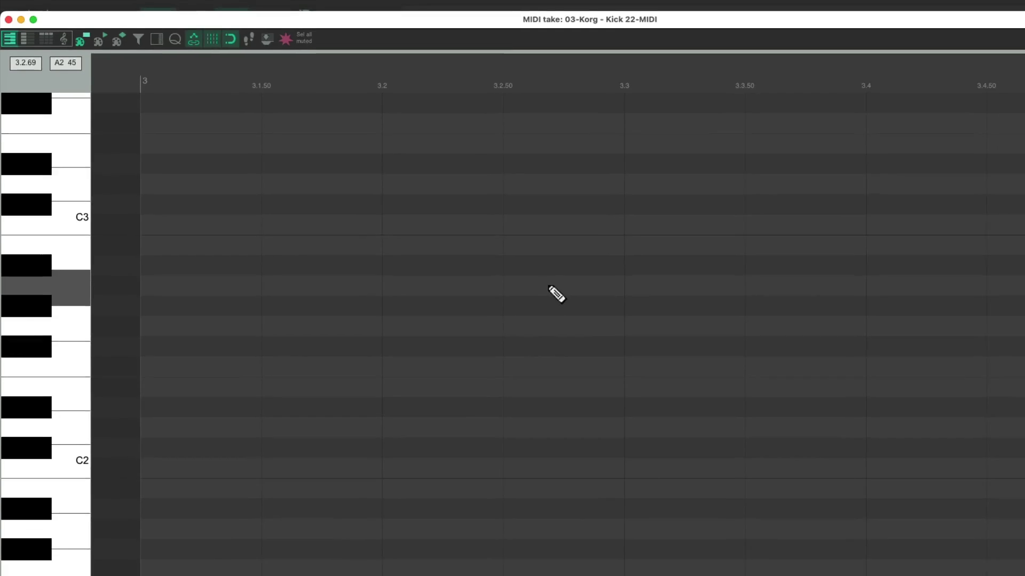
{"action": "left_click", "coordinate": [186, 356]}
{"action": "left_click", "coordinate": [419, 357]}
{"action": "left_click", "coordinate": [604, 355]}
{"action": "left_click", "coordinate": [853, 357]}
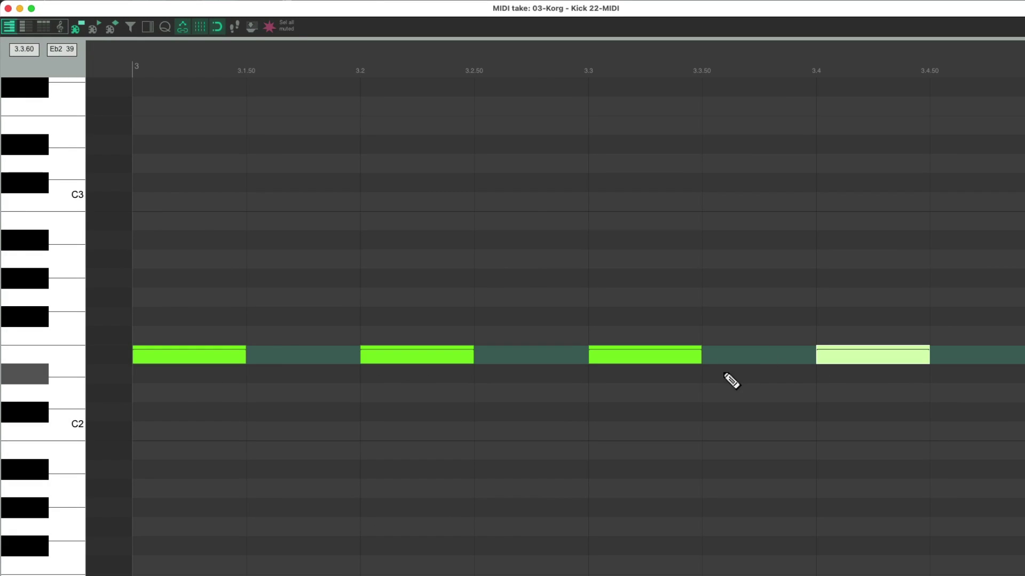
{"action": "key", "text": "Escape"}
{"action": "key", "text": "space"}
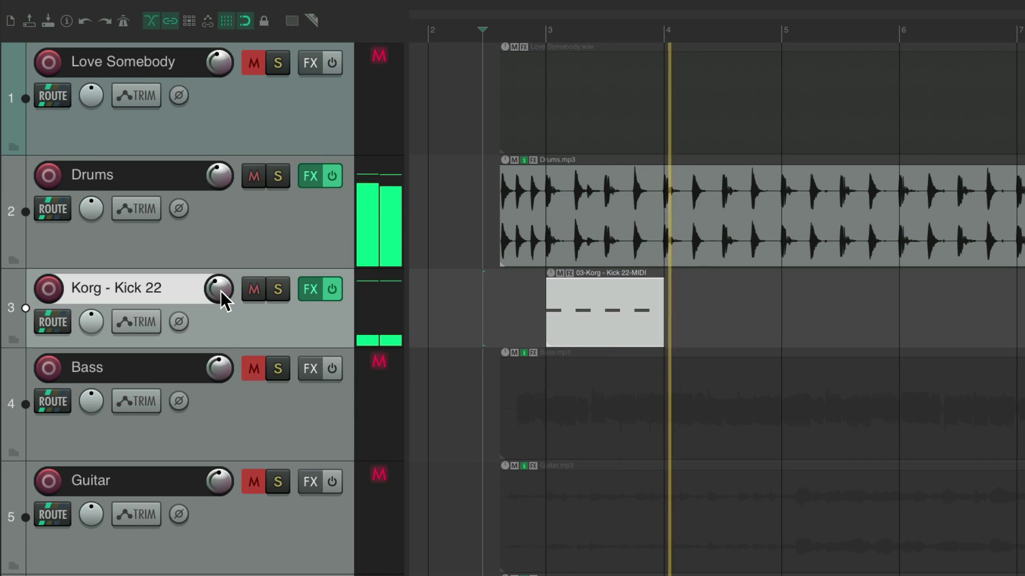
- Extend the kick MIDI item so its four-beat pattern loops from bar 3 to about bar 30
{"action": "key", "text": "space"}
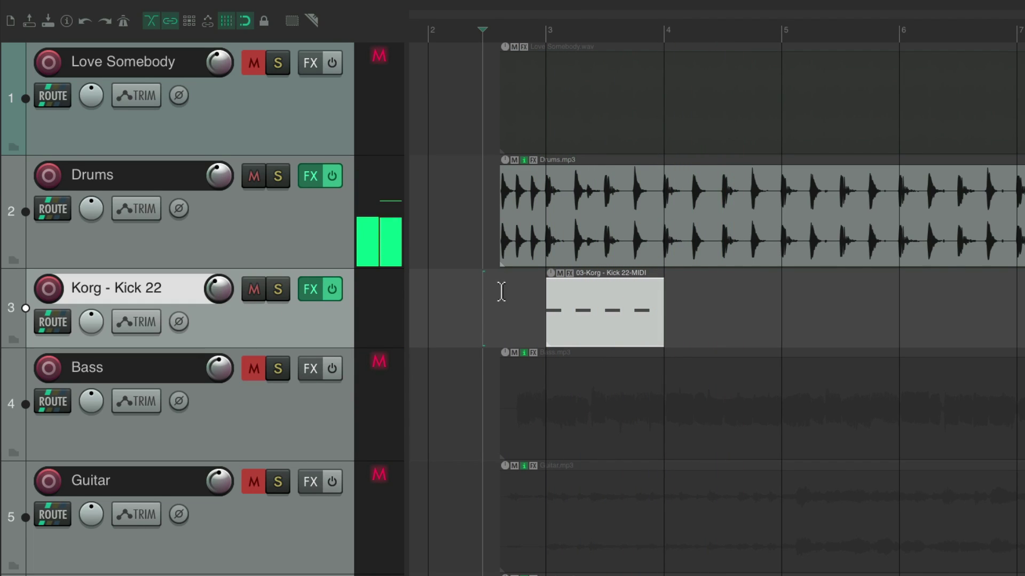
{"action": "scroll", "coordinate": [501, 292], "scroll_direction": "down", "scroll_amount": 6}
{"action": "left_click_drag", "start_coordinate": [481, 302], "coordinate": [859, 326]}
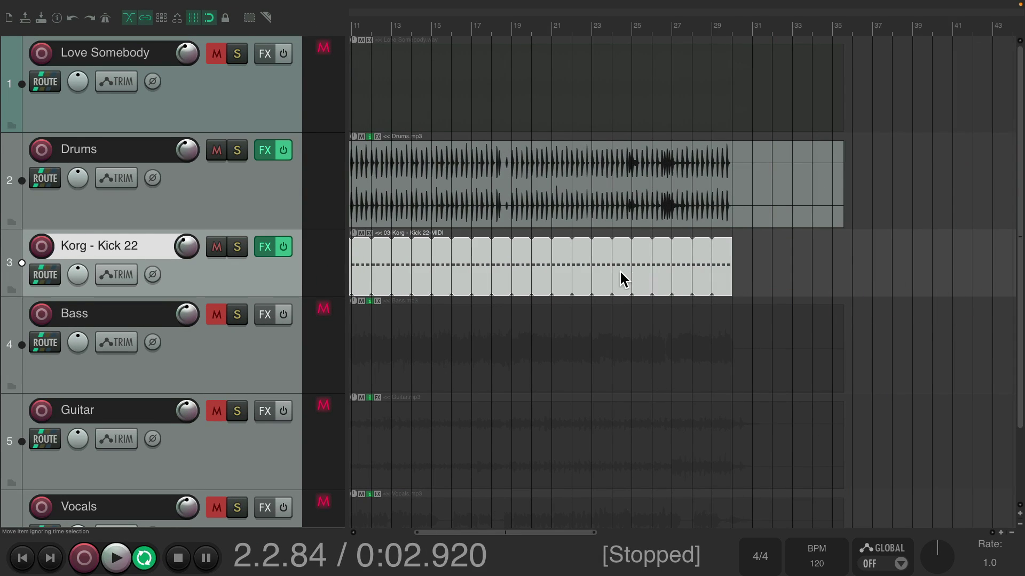
{"action": "scroll", "coordinate": [508, 267], "scroll_direction": "up", "scroll_amount": 8}
{"action": "key", "text": "space"}
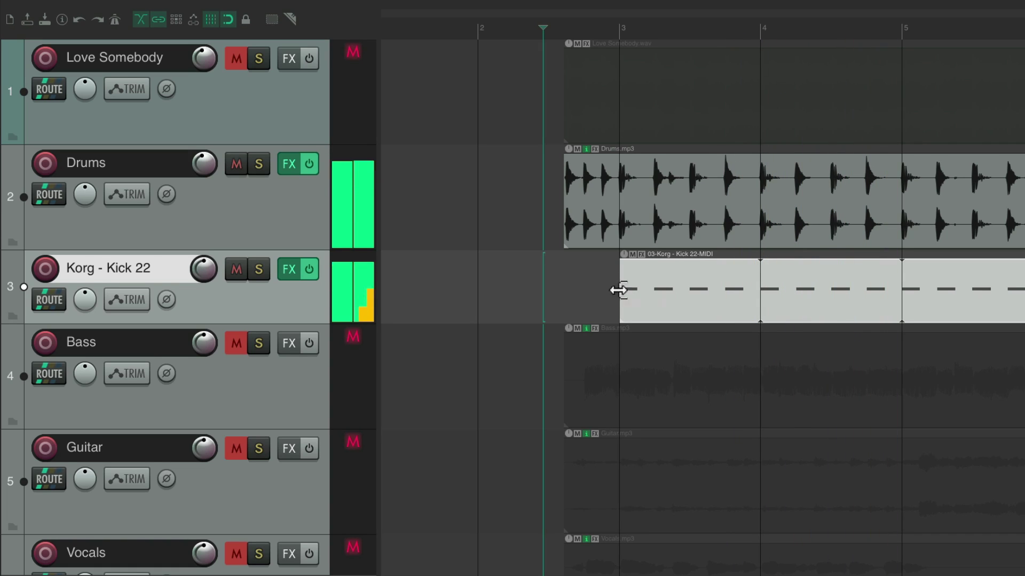
{"action": "scroll", "coordinate": [589, 288], "scroll_direction": "right", "scroll_amount": 3}
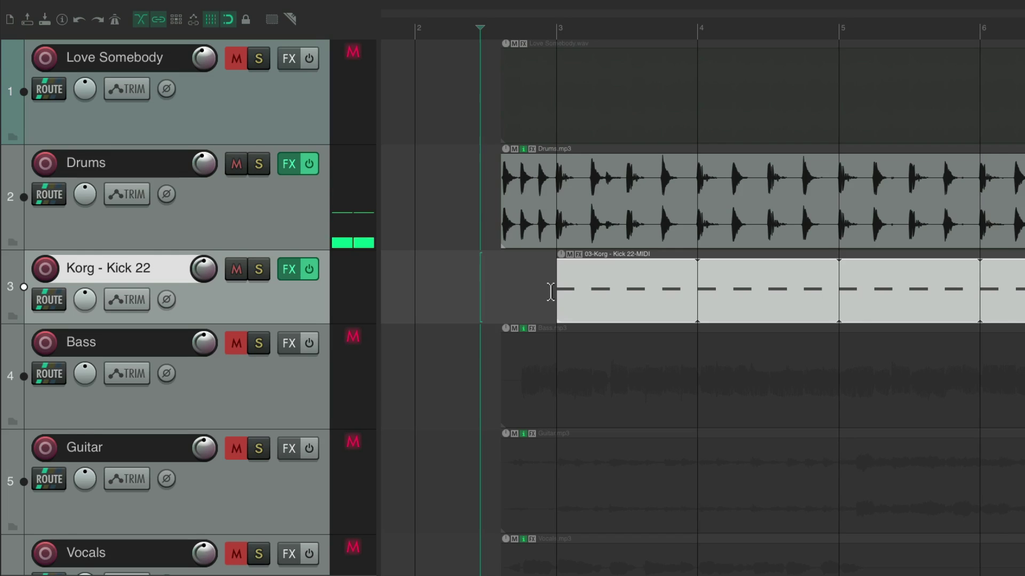
- Add a Korg - Snare 34 sample-player track from the Snares folder and copy the kick MIDI item onto it
{"action": "key", "text": "super+alt+x"}
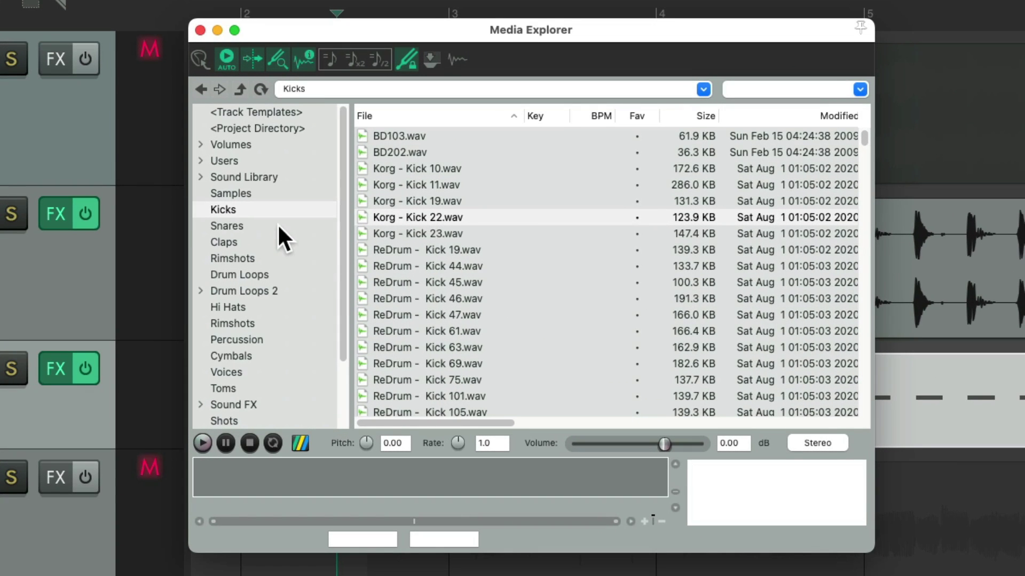
{"action": "left_click", "coordinate": [277, 227]}
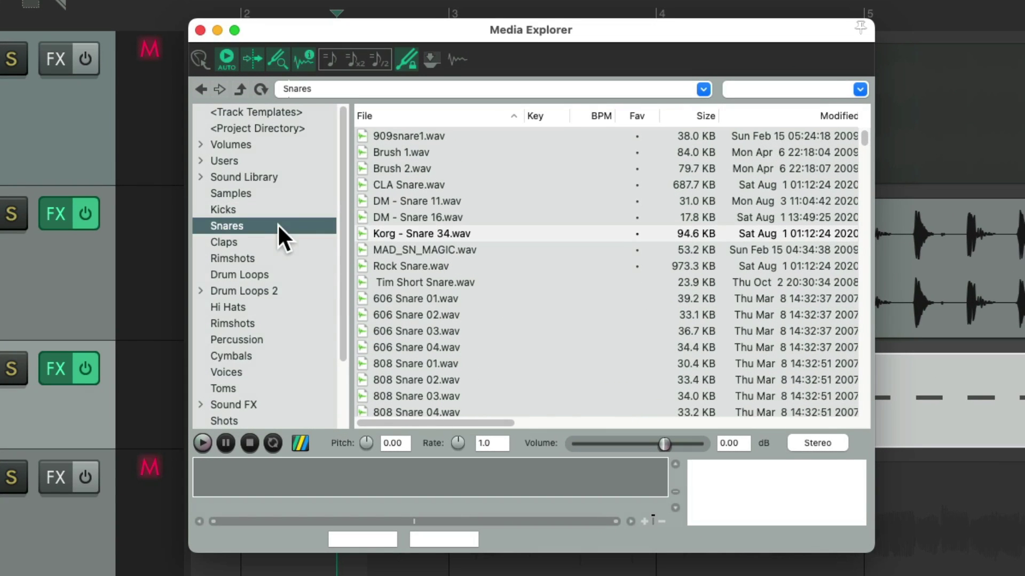
{"action": "left_click", "coordinate": [422, 233]}
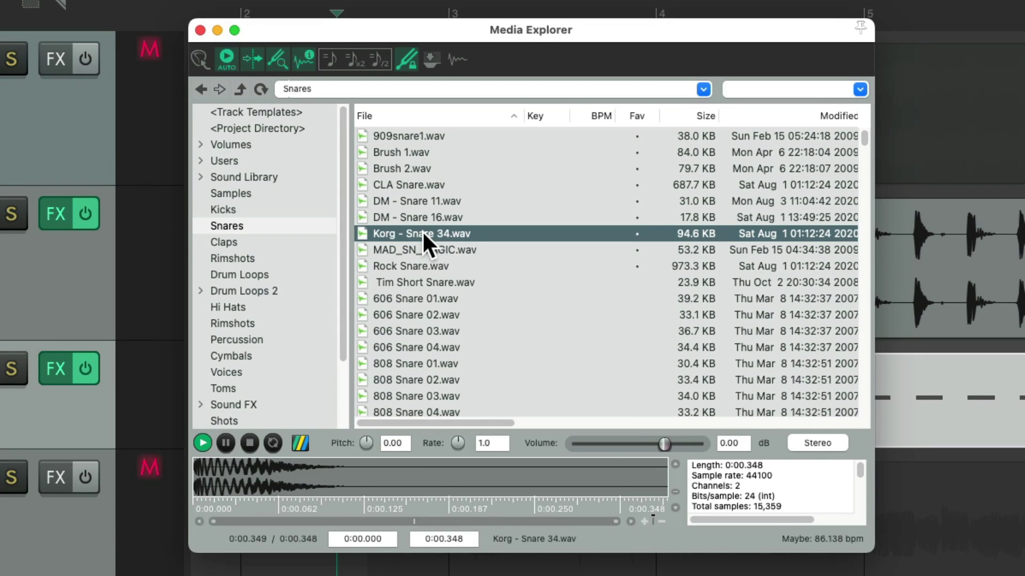
{"action": "right_click", "coordinate": [422, 233]}
{"action": "mouse_move", "coordinate": [442, 300]}
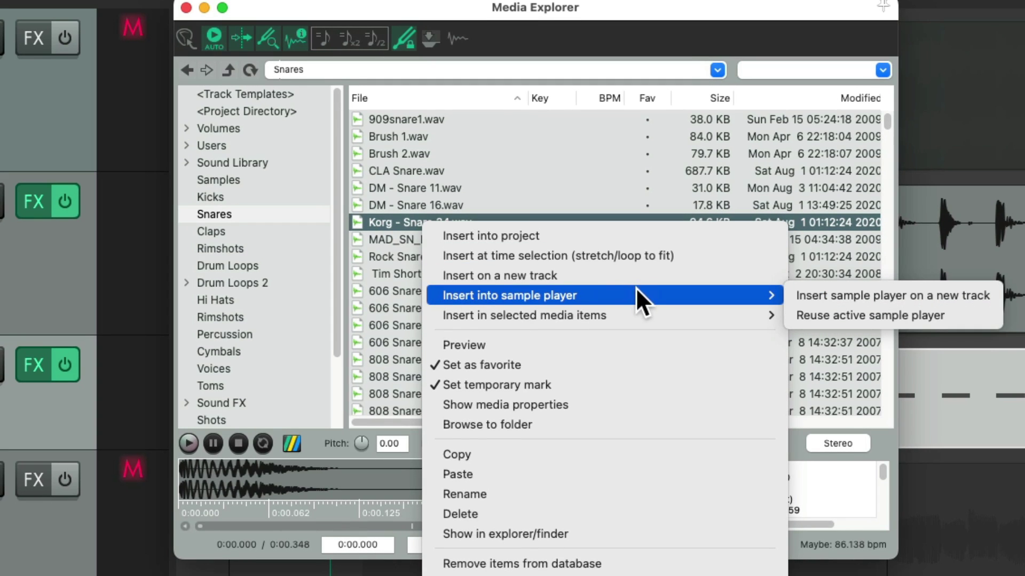
{"action": "left_click", "coordinate": [830, 295]}
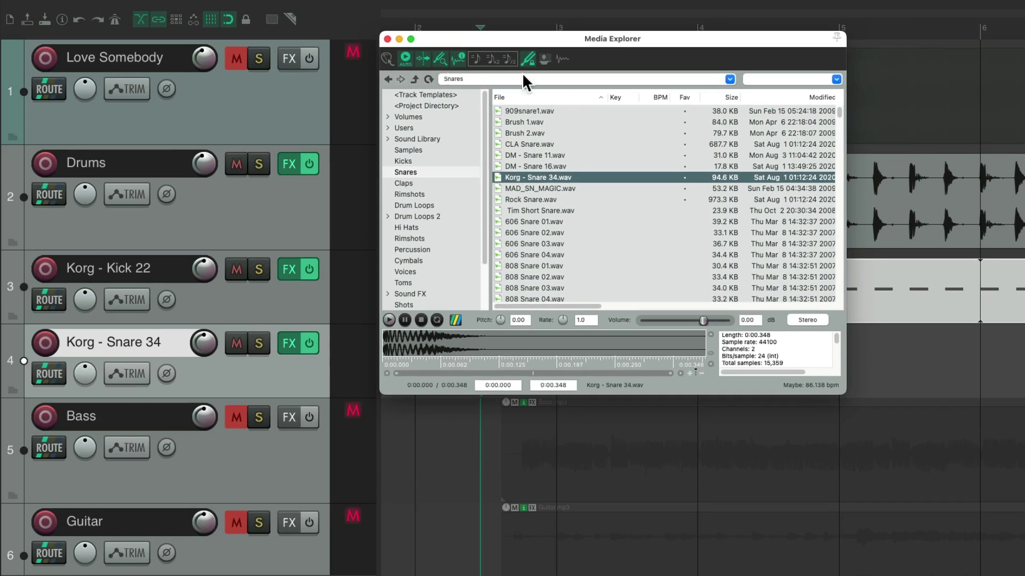
{"action": "left_click", "coordinate": [387, 38]}
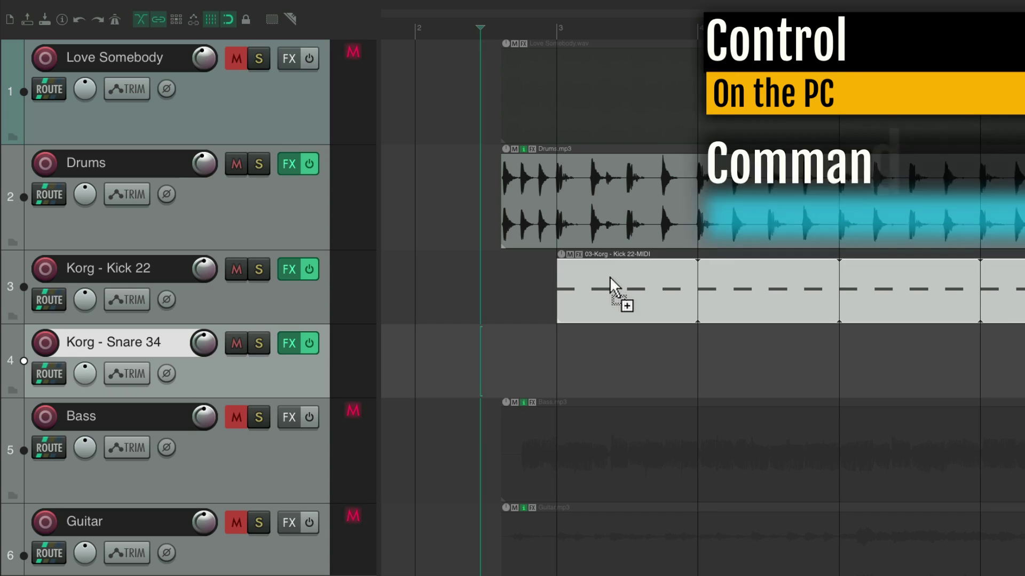
{"action": "left_click_drag", "start_coordinate": [610, 277], "coordinate": [605, 346]}
- Delete the snare notes on beats 1 and 3, keeping only beats 2 and 4
{"action": "double_click", "coordinate": [605, 352]}
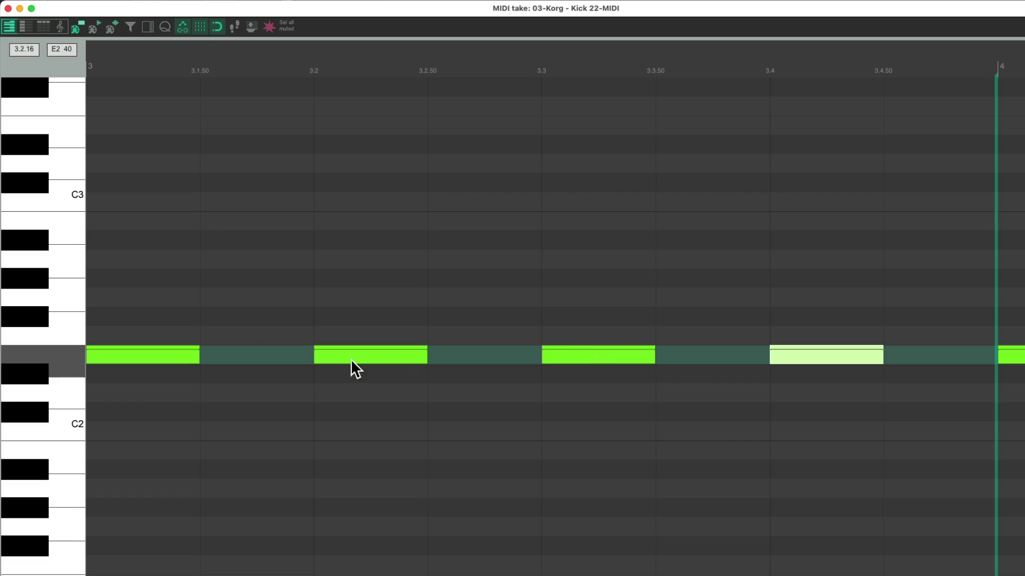
{"action": "double_click", "coordinate": [180, 361]}
{"action": "double_click", "coordinate": [590, 358]}
{"action": "key", "text": "Escape"}
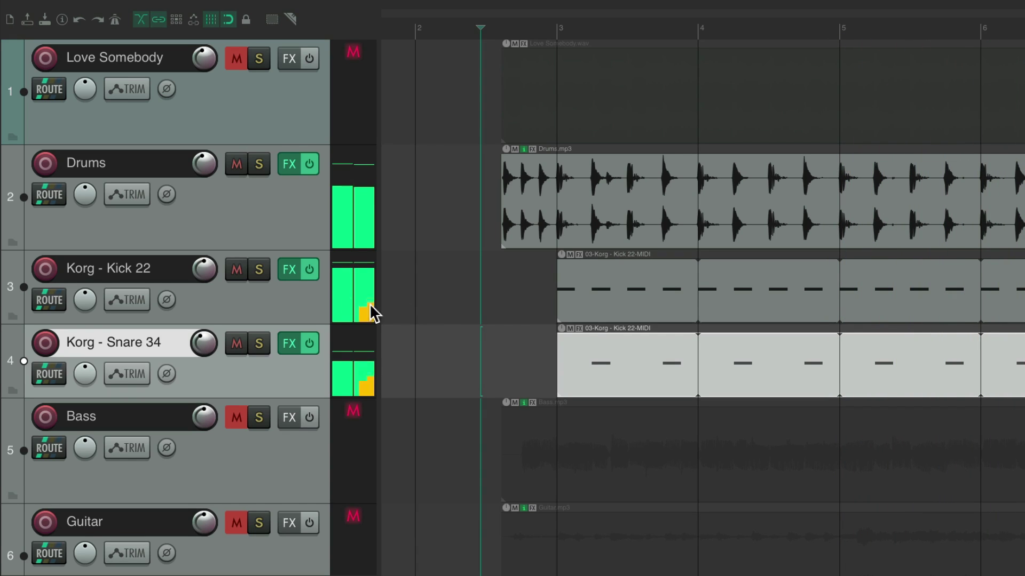
- Compare the mix with kick and snare muted and unmuted, and re-enable the Drums track's effects
{"action": "left_click", "coordinate": [236, 270]}
{"action": "left_click", "coordinate": [238, 342]}
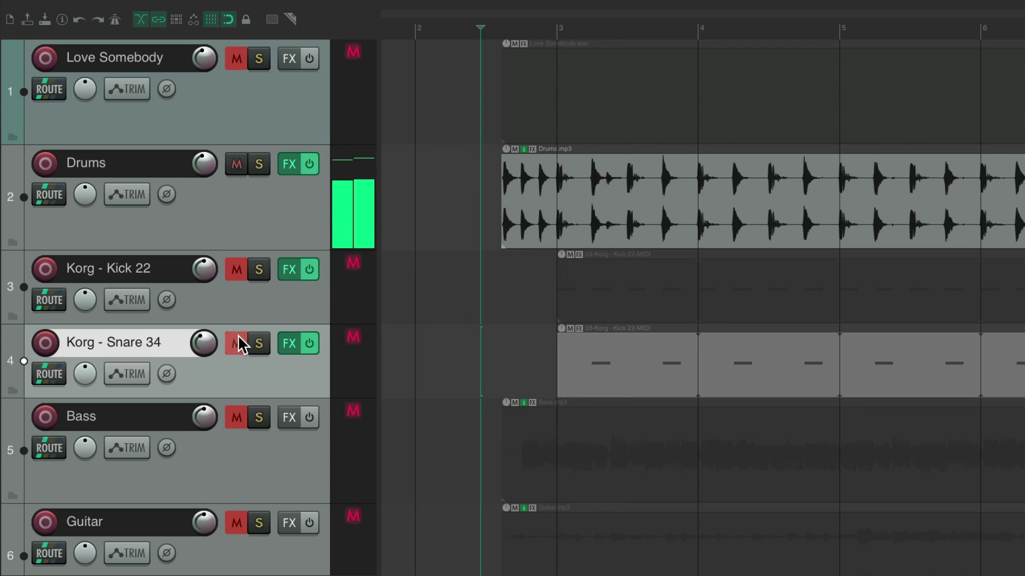
{"action": "left_click_drag", "start_coordinate": [238, 344], "coordinate": [239, 277]}
{"action": "key", "text": "space"}
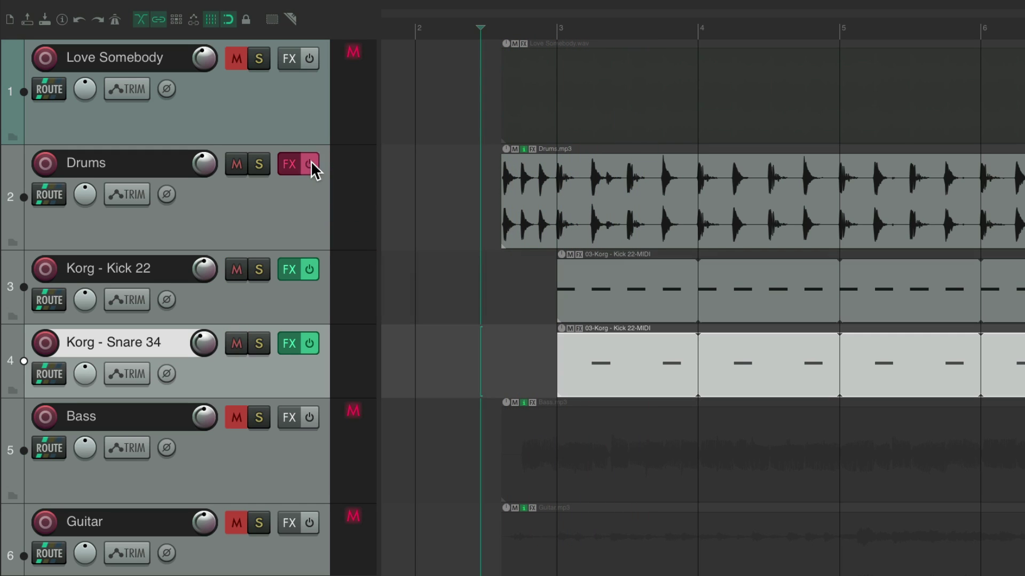
{"action": "left_click", "coordinate": [310, 165]}
{"action": "key", "text": "space"}
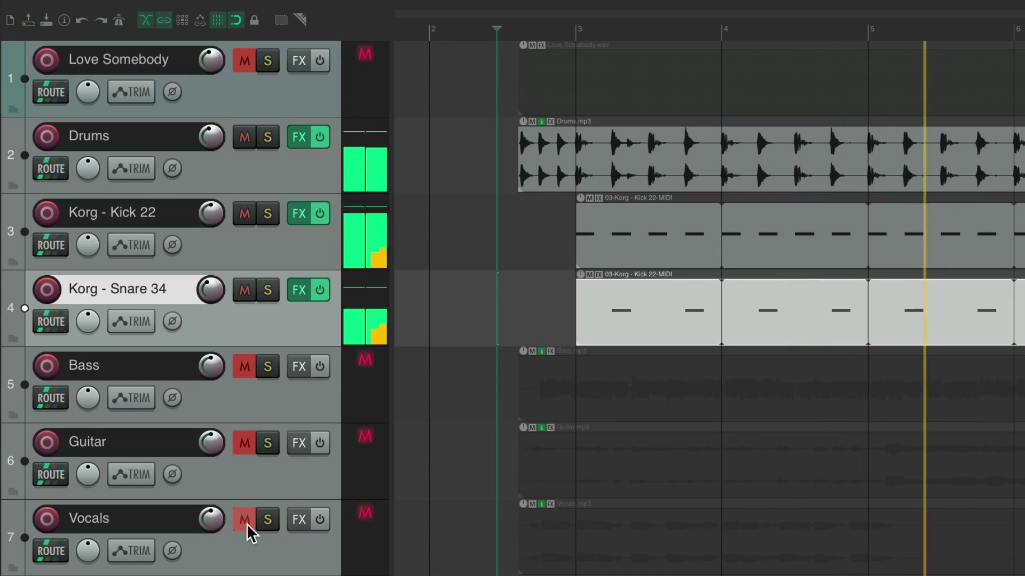
- Unmute the Vocals and Bass tracks
{"action": "left_click", "coordinate": [247, 527]}
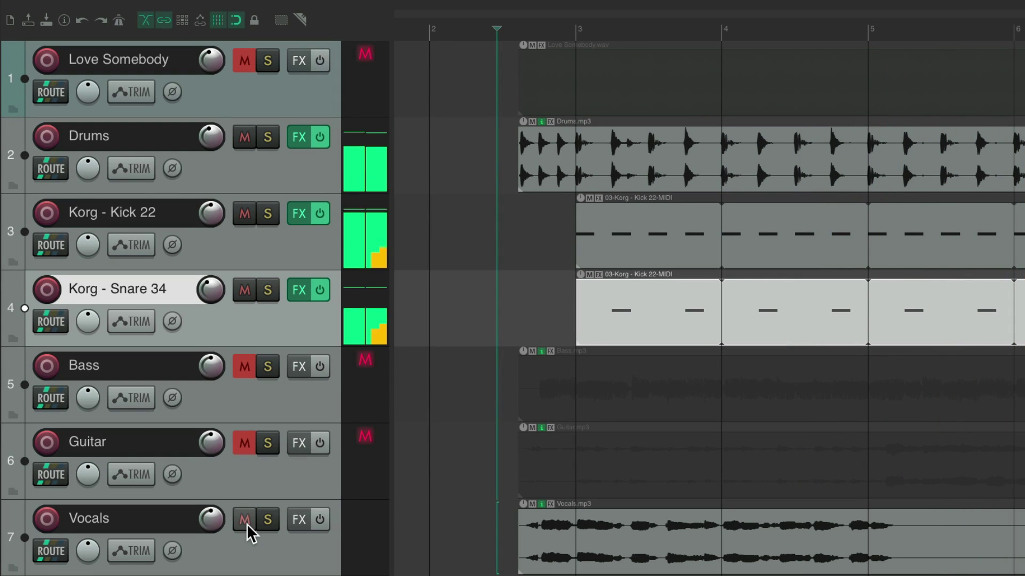
{"action": "left_click", "coordinate": [245, 366]}
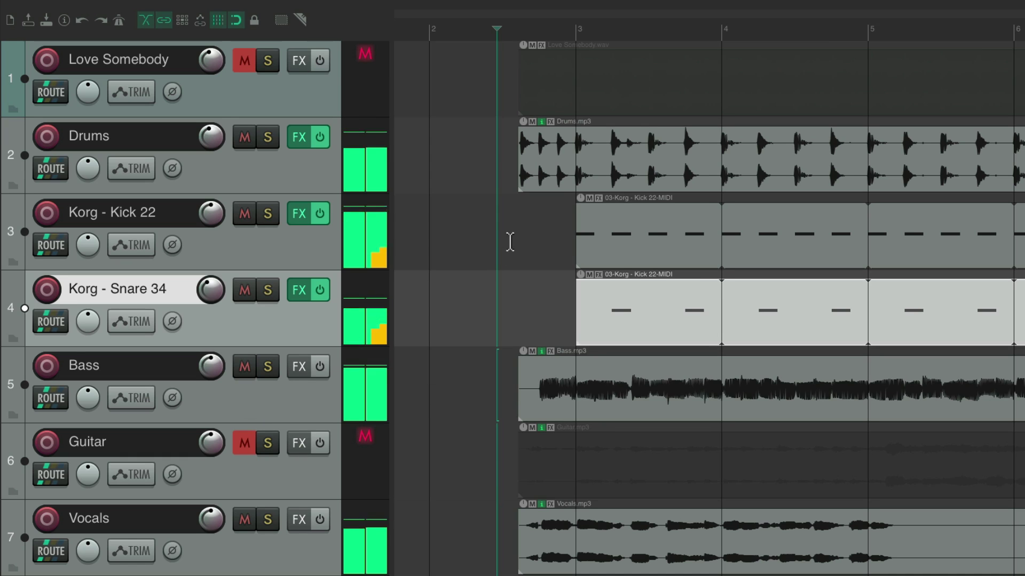
{"action": "scroll", "coordinate": [509, 242], "scroll_direction": "down", "scroll_amount": 2}
{"action": "scroll", "coordinate": [509, 241], "scroll_direction": "down", "scroll_amount": 4}
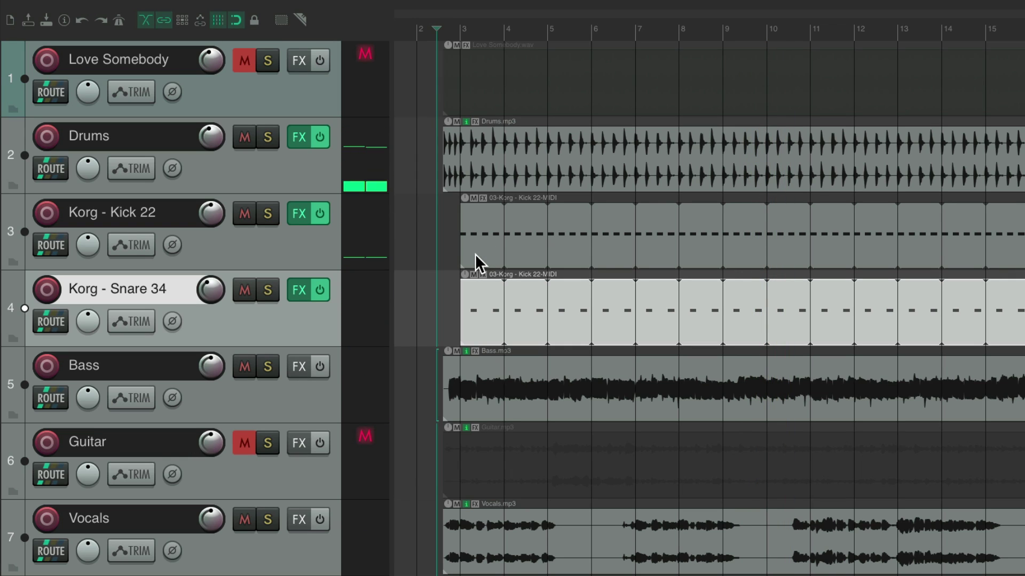
- Solo the Vocals track and add ReaEQ to it
{"action": "left_click", "coordinate": [267, 519]}
{"action": "left_click", "coordinate": [299, 519]}
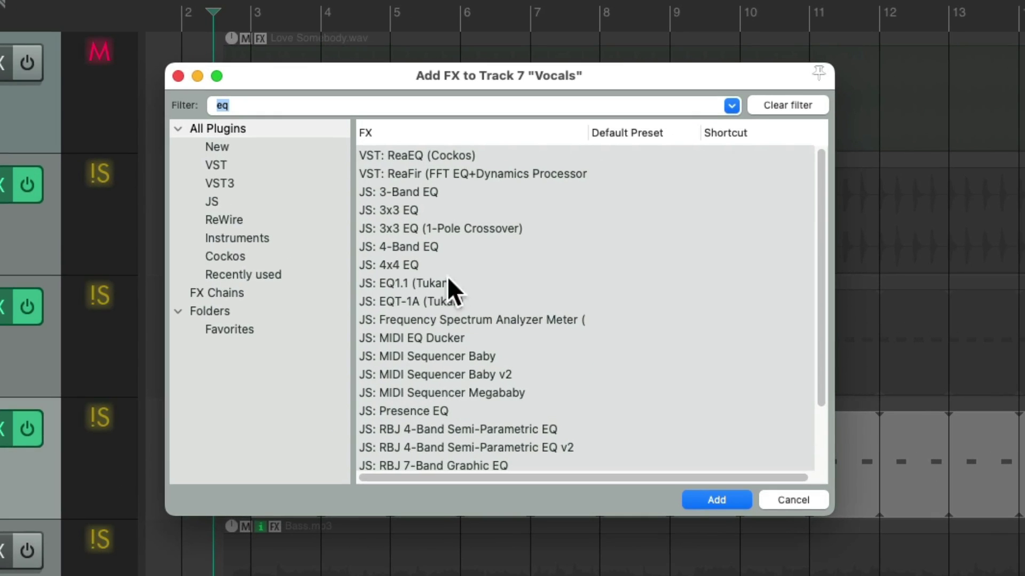
{"action": "double_click", "coordinate": [434, 158]}
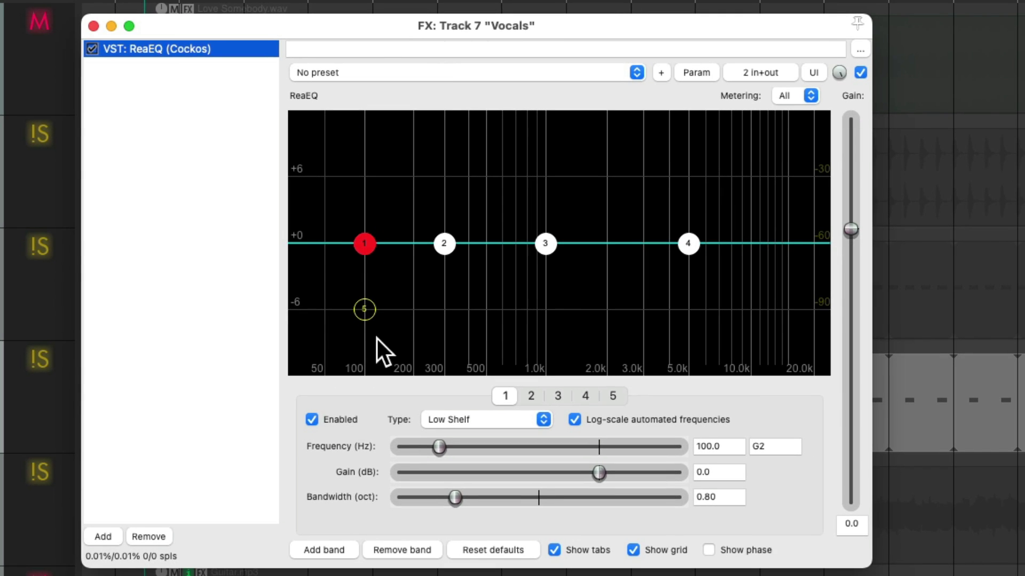
- Set the vocal EQ: 100 Hz high-pass, +1.2 dB at 2046.5 Hz, +2.5 dB high shelf
{"action": "left_click", "coordinate": [364, 308]}
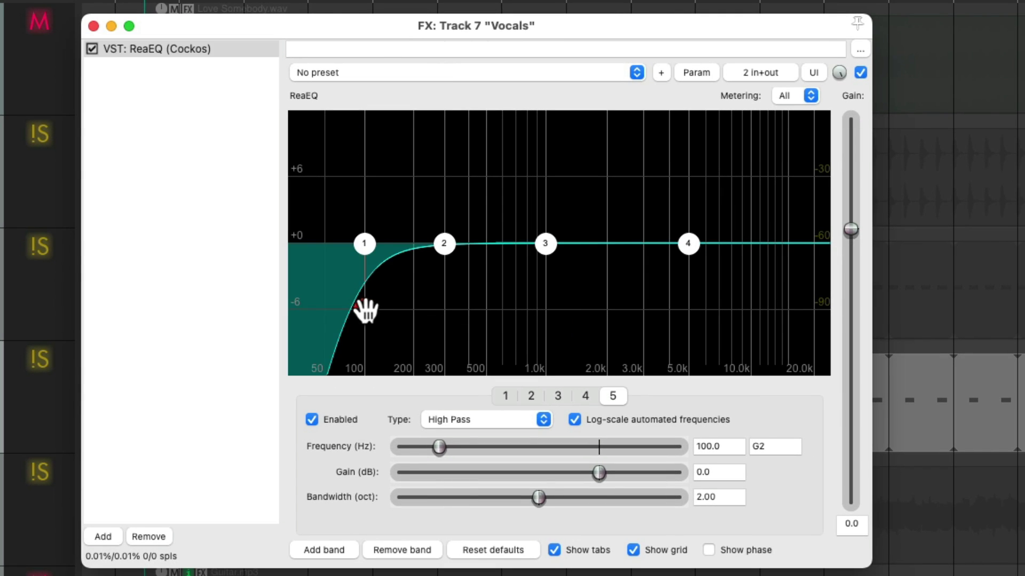
{"action": "left_click_drag", "start_coordinate": [366, 308], "coordinate": [364, 313]}
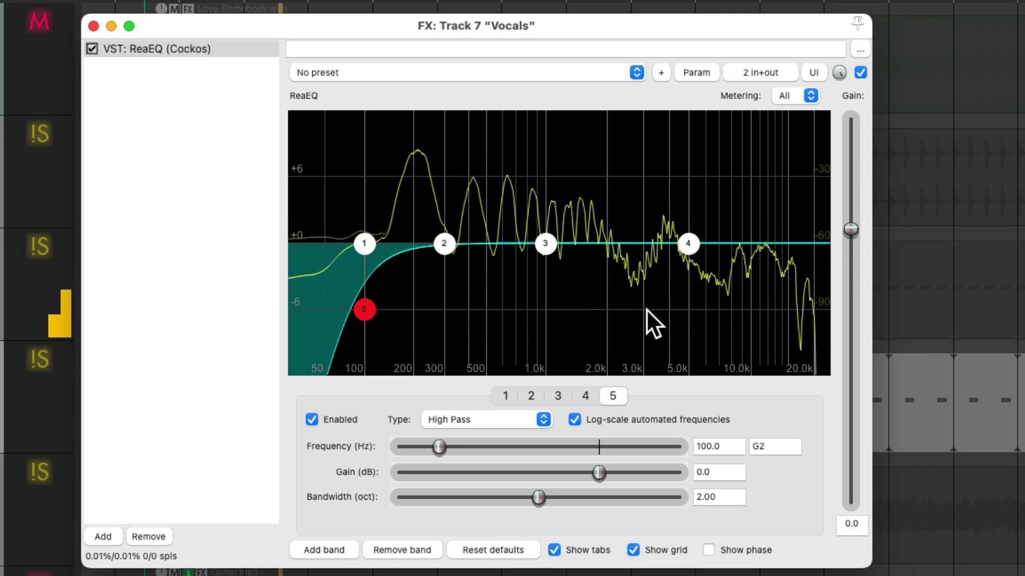
{"action": "left_click_drag", "start_coordinate": [546, 245], "coordinate": [604, 234]}
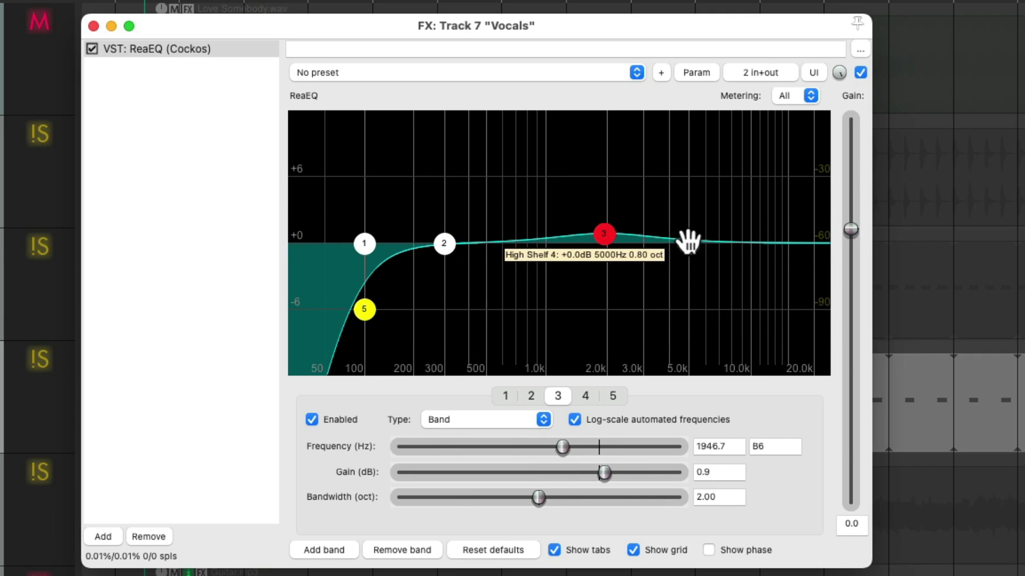
{"action": "left_click_drag", "start_coordinate": [688, 241], "coordinate": [678, 218]}
{"action": "left_click_drag", "start_coordinate": [605, 235], "coordinate": [608, 230]}
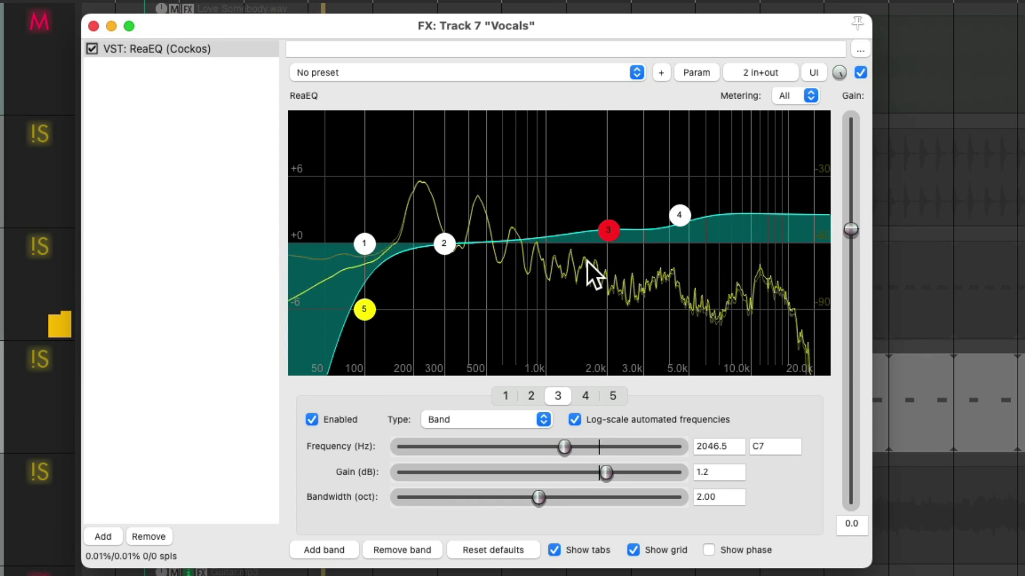
{"action": "key", "text": "space"}
- Add ReaDelay after ReaEQ with tap 1 panned left, a 210 ms second tap and wet -10.4
{"action": "double_click", "coordinate": [210, 104]}
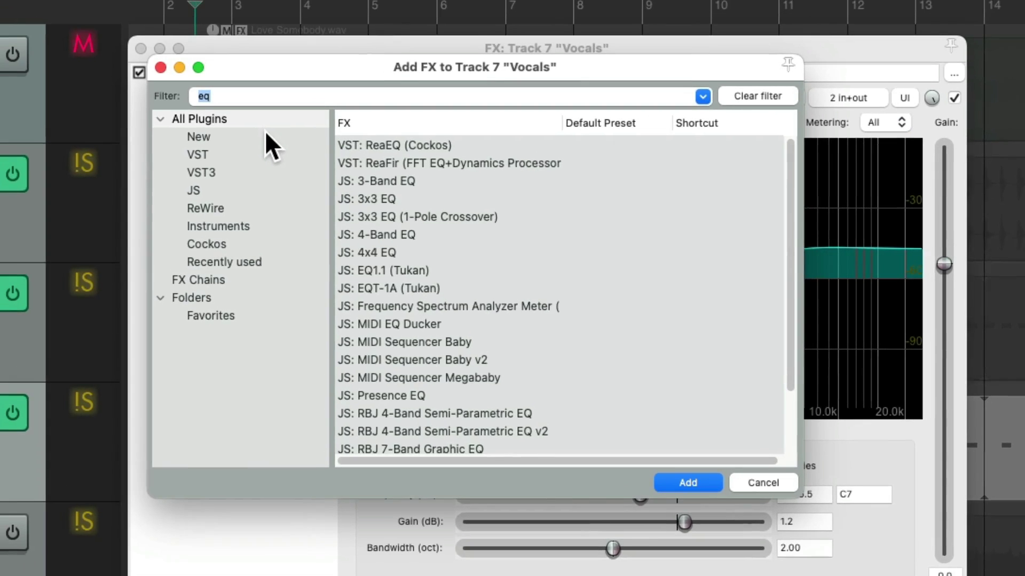
{"action": "type", "text": "delay"}
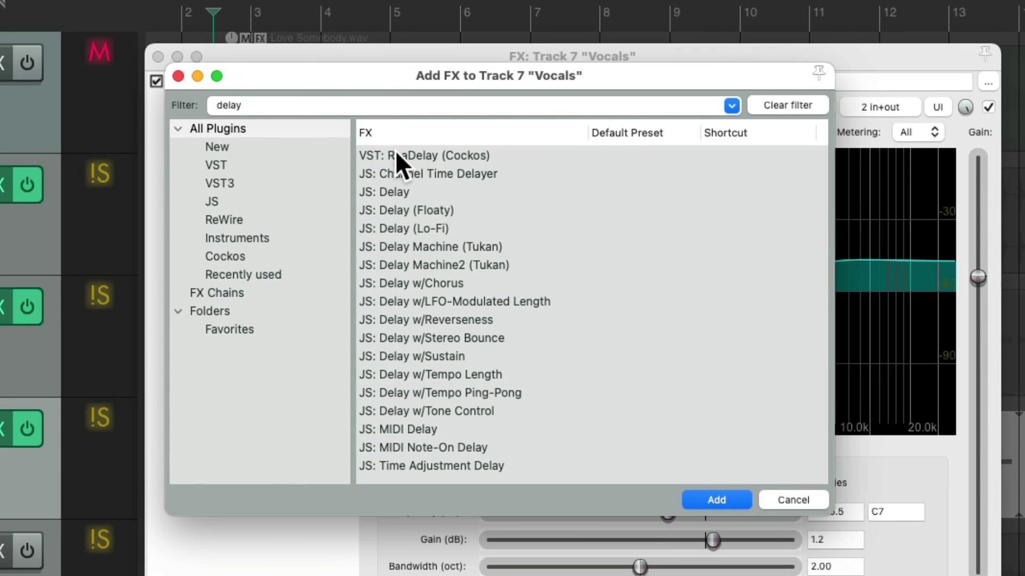
{"action": "left_click", "coordinate": [411, 155]}
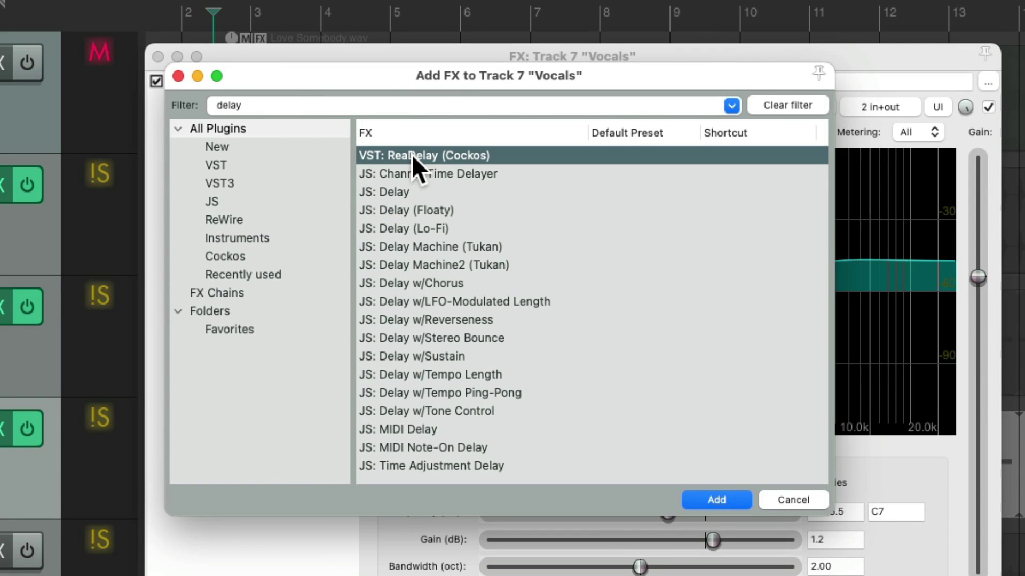
{"action": "double_click", "coordinate": [411, 155]}
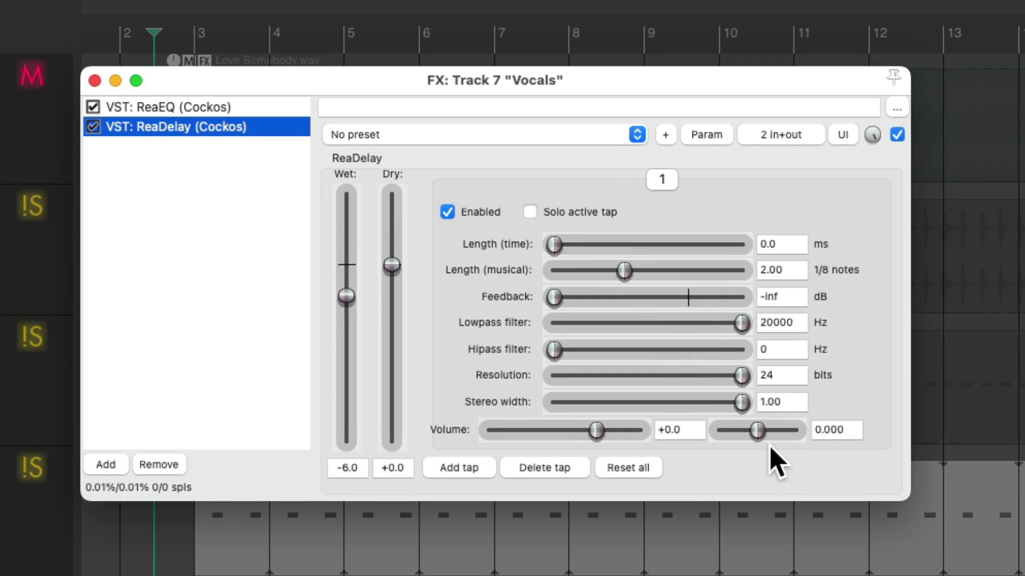
{"action": "left_click_drag", "start_coordinate": [757, 430], "coordinate": [707, 444]}
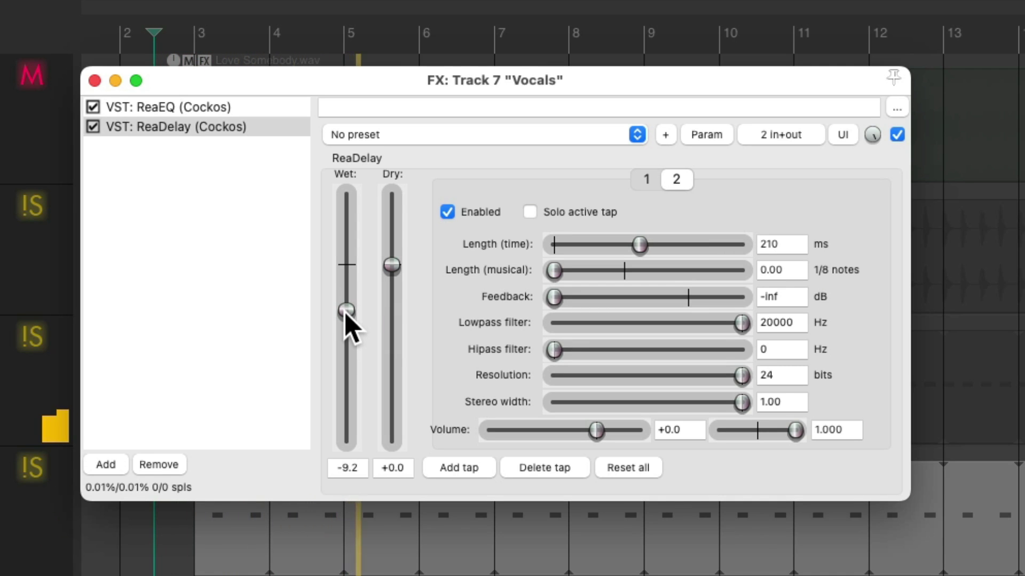
{"action": "left_click_drag", "start_coordinate": [346, 315], "coordinate": [346, 316]}
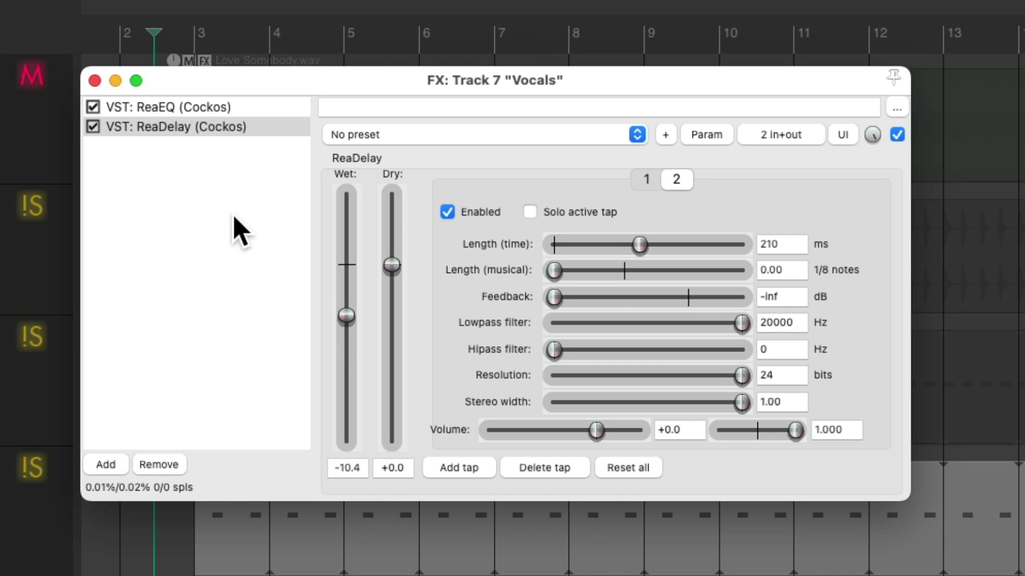
- Add a second ReaDelay: 2 eighth notes, -6.5 dB feedback, 4456 Hz low-pass, wet -11.9
{"action": "left_click", "coordinate": [105, 464]}
{"action": "double_click", "coordinate": [372, 154]}
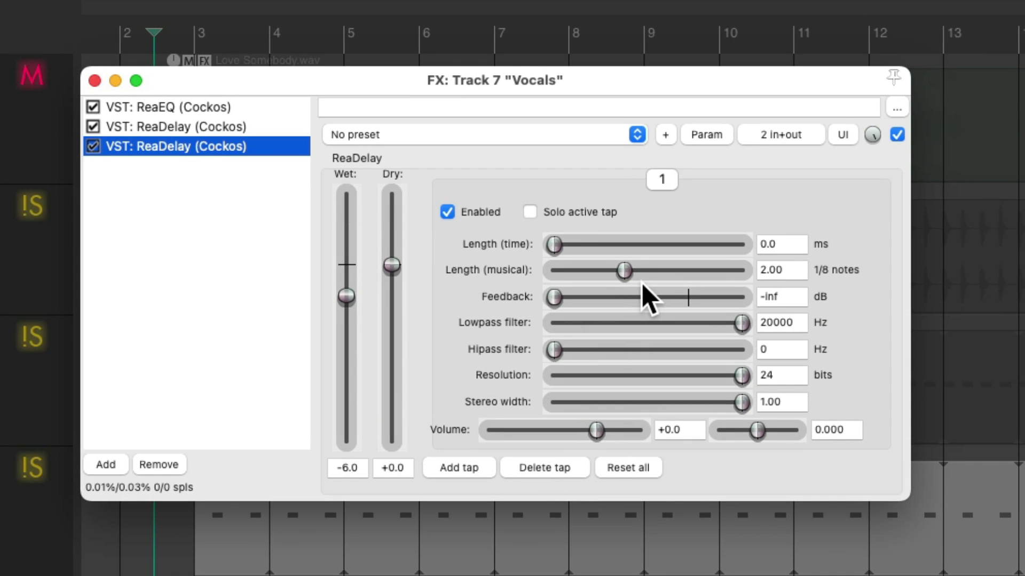
{"action": "left_click_drag", "start_coordinate": [555, 297], "coordinate": [652, 297]}
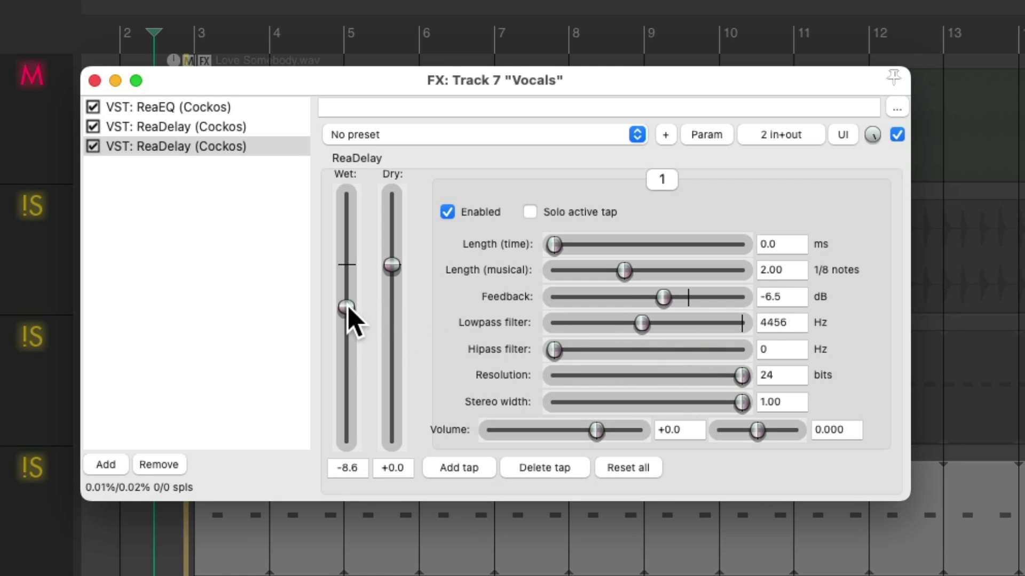
{"action": "left_click_drag", "start_coordinate": [348, 314], "coordinate": [348, 323]}
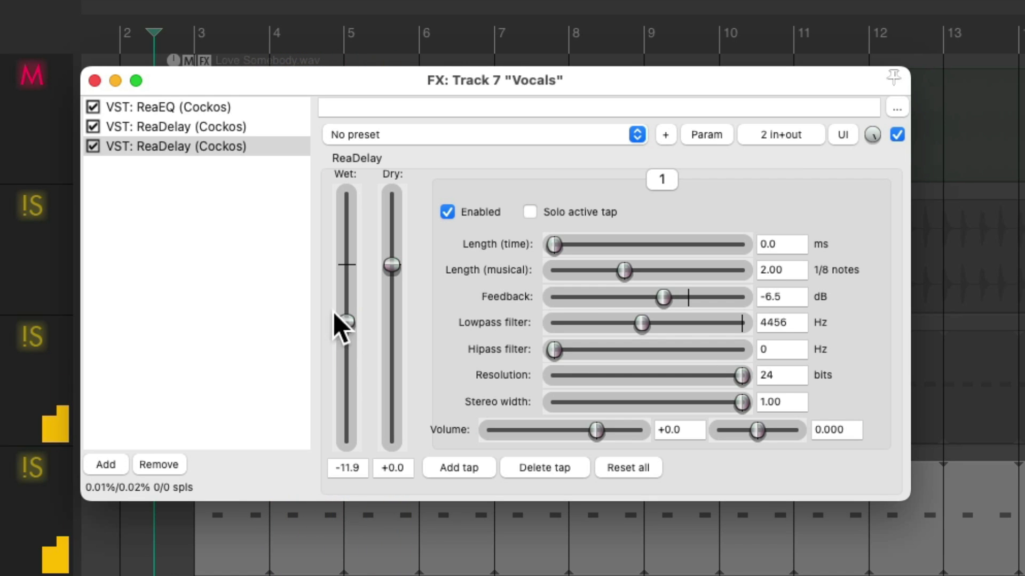
- Add ReaVerbate with the Vocalverb preset at -27.2 wet, then unsolo the Vocals track
{"action": "double_click", "coordinate": [247, 229]}
{"action": "type", "text": "verb"}
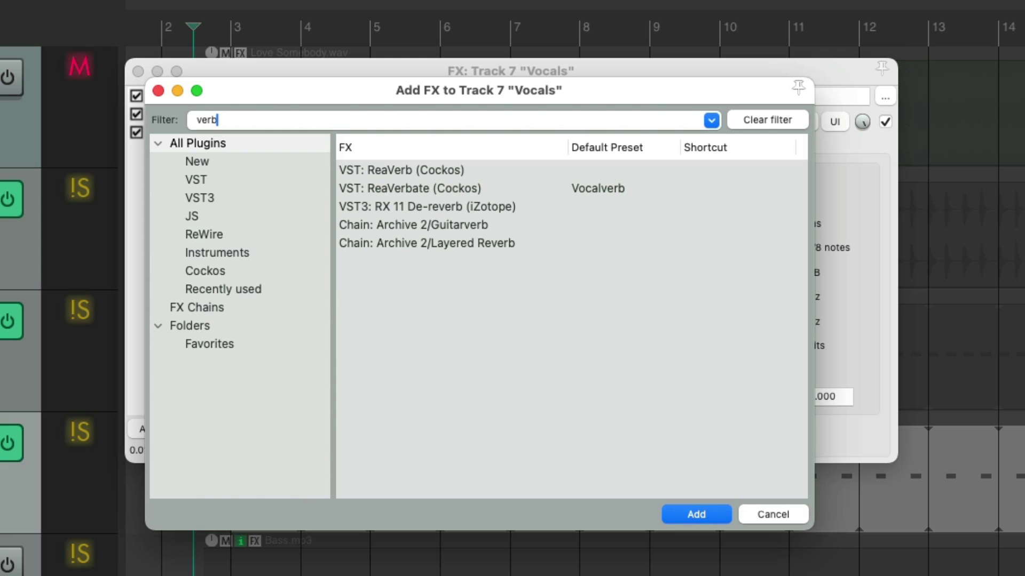
{"action": "double_click", "coordinate": [405, 185]}
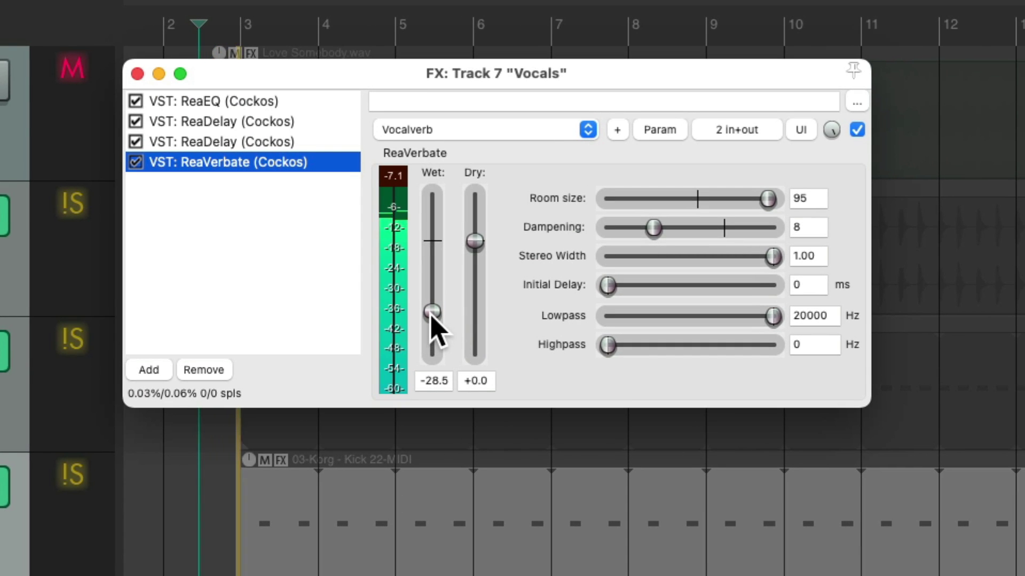
{"action": "left_click_drag", "start_coordinate": [431, 318], "coordinate": [432, 315]}
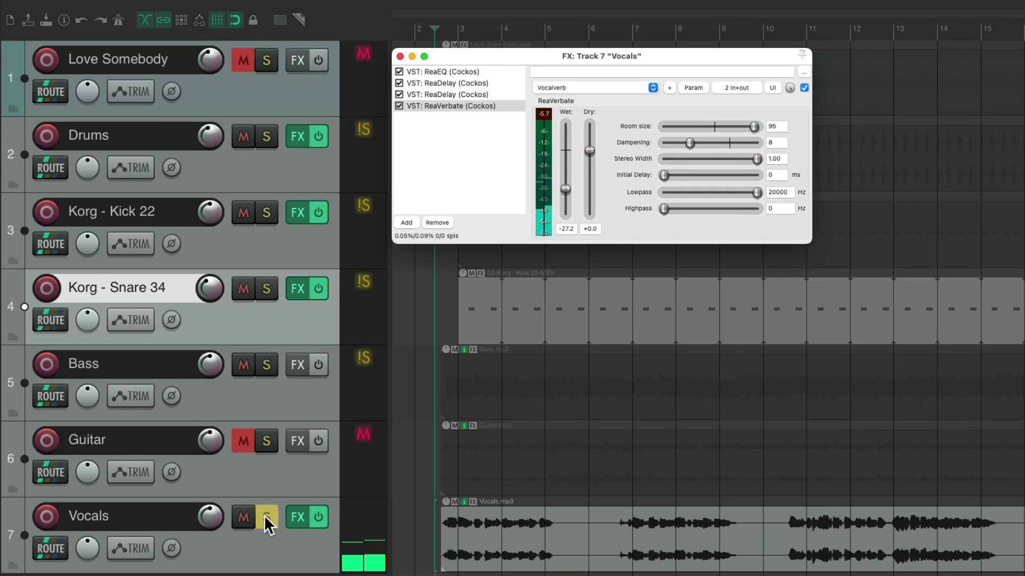
{"action": "left_click", "coordinate": [266, 517]}
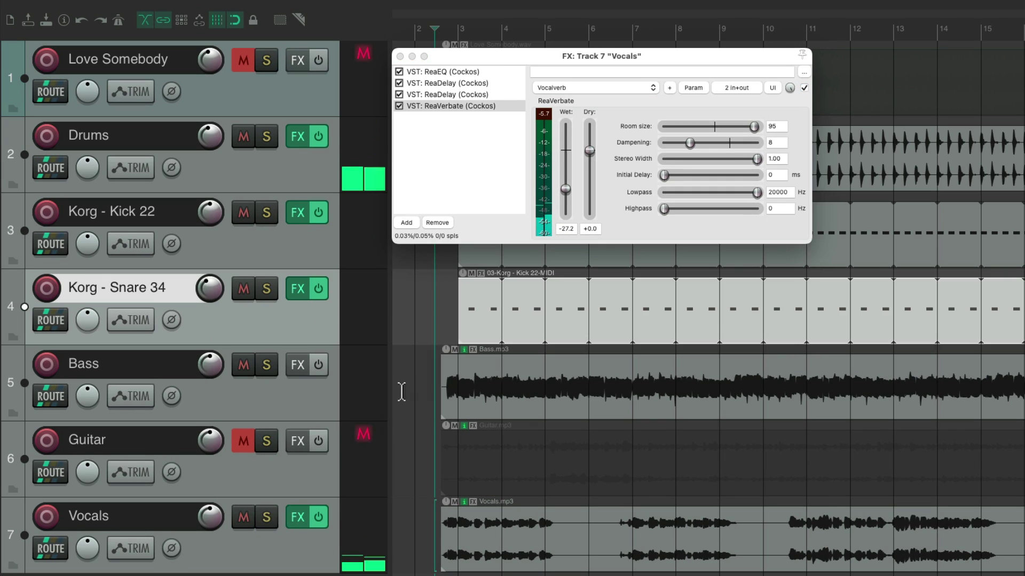
- Close the Vocals FX window, unmute Guitar, and raise the Korg - Snare 34 track level
{"action": "left_click", "coordinate": [399, 56]}
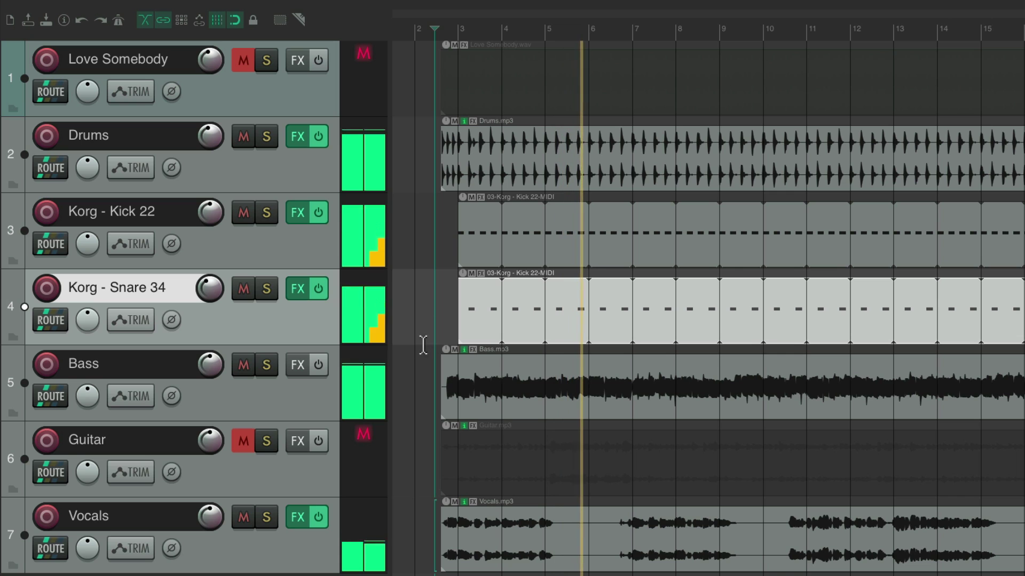
{"action": "left_click", "coordinate": [243, 438]}
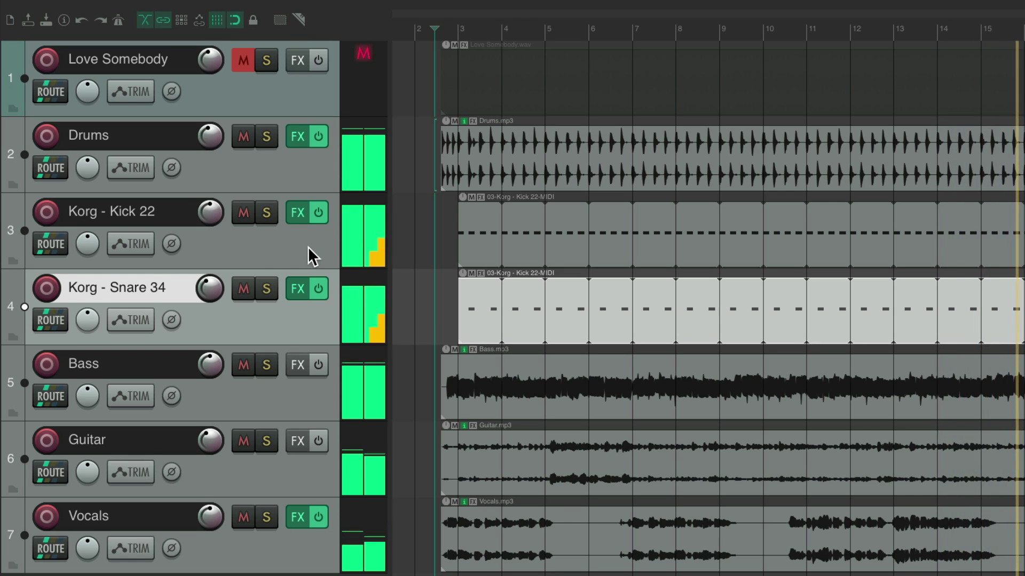
{"action": "left_click_drag", "start_coordinate": [212, 294], "coordinate": [212, 283]}
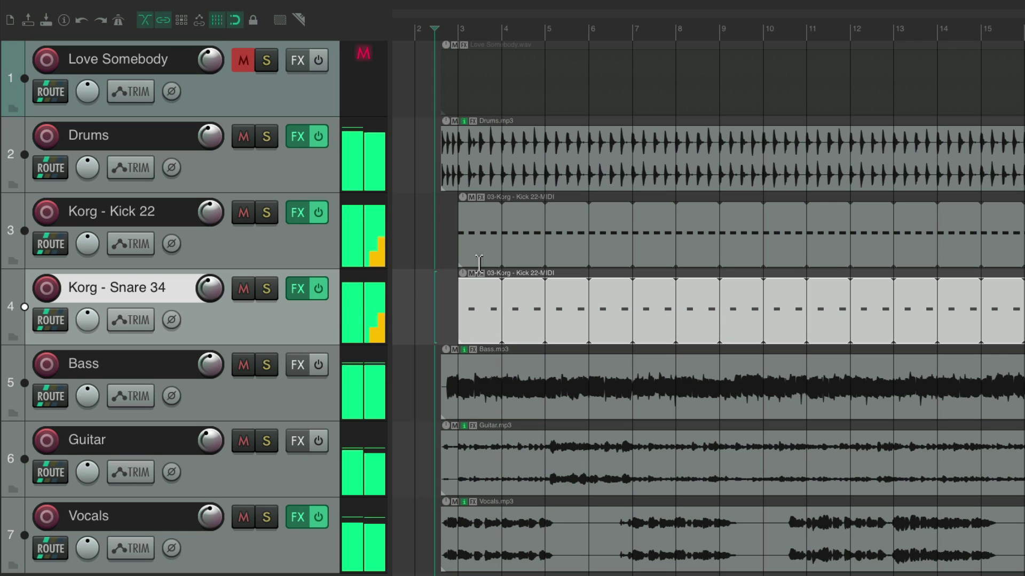
- Briefly solo and unmute the original Love Somebody mix, then unsolo and mute it again
{"action": "left_click", "coordinate": [266, 63]}
{"action": "left_click", "coordinate": [244, 62]}
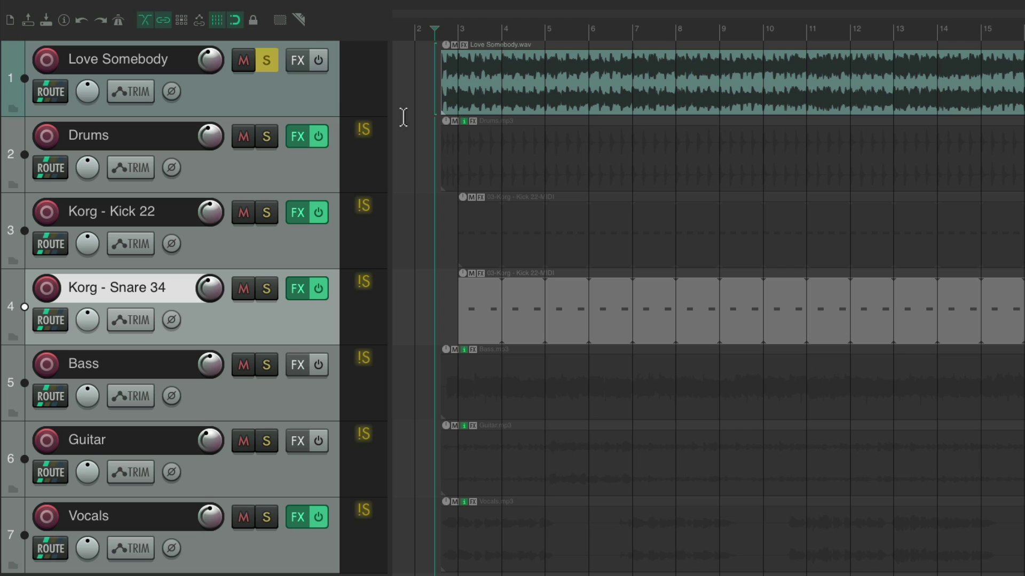
{"action": "left_click", "coordinate": [273, 60]}
{"action": "left_click", "coordinate": [251, 60]}
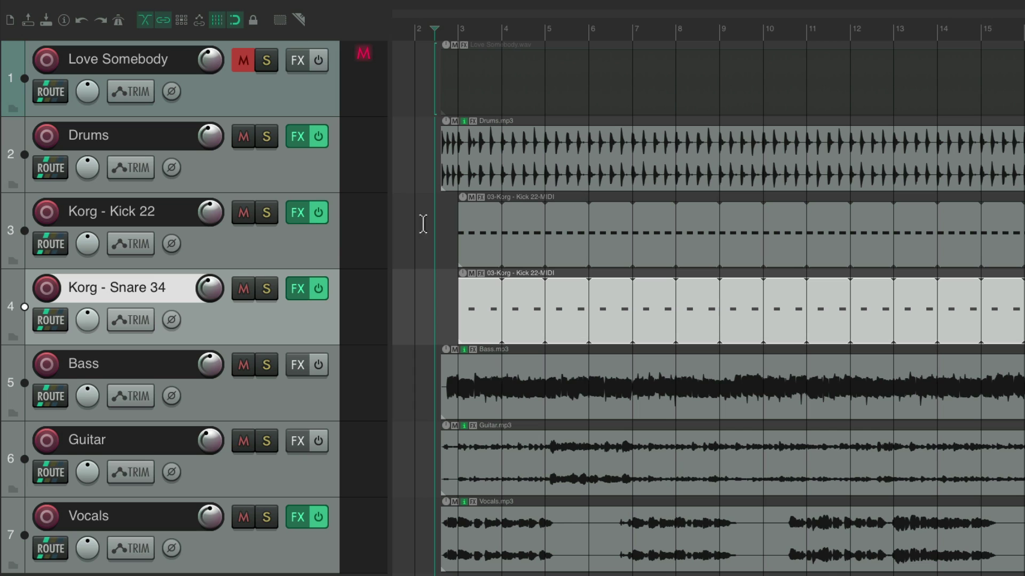
- Play the remix with kick and snare soloed, adding Drums, Bass, Guitar and Vocals, then clear all solos
{"action": "left_click_drag", "start_coordinate": [265, 213], "coordinate": [265, 289]}
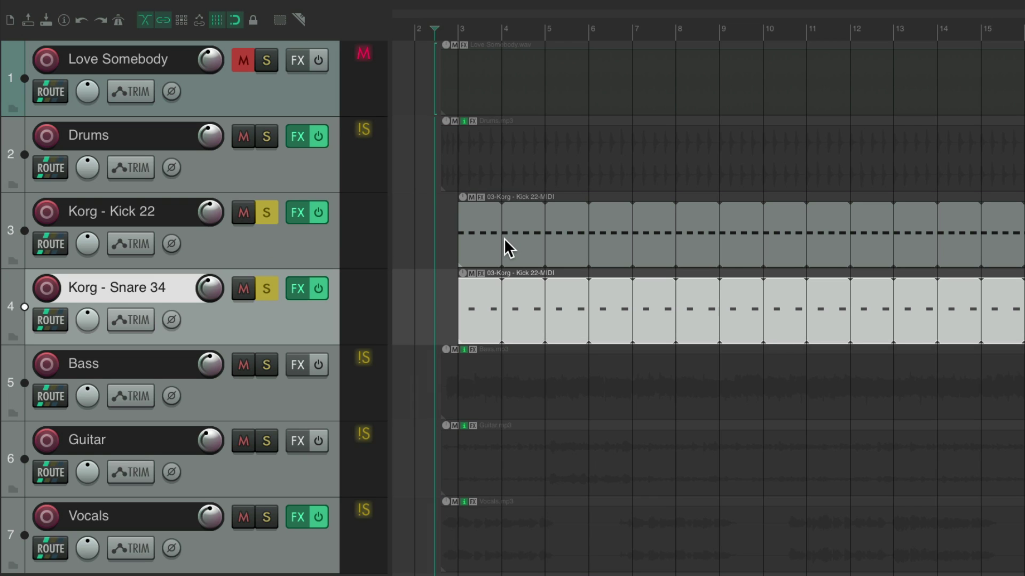
{"action": "key", "text": "space"}
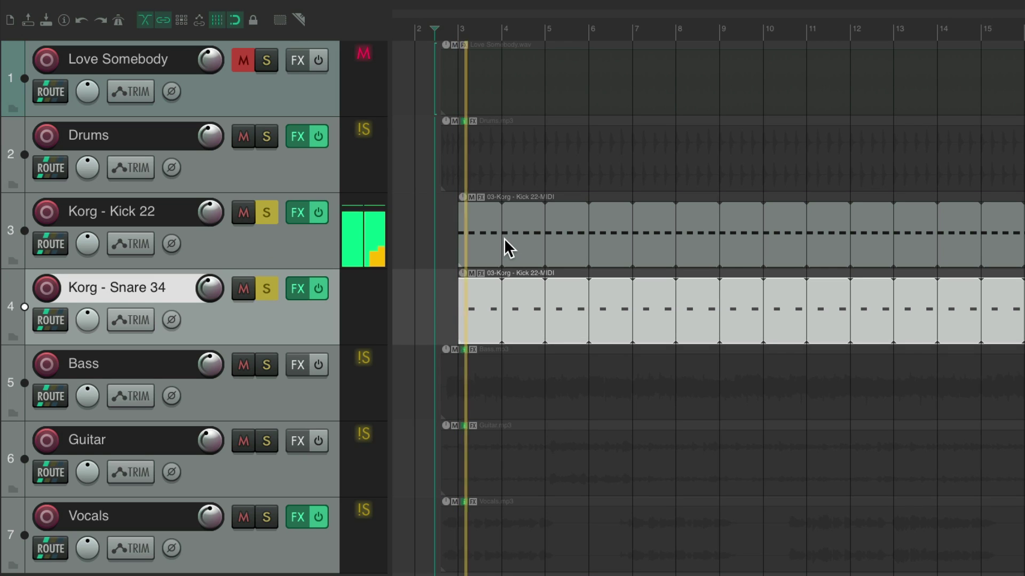
{"action": "left_click", "coordinate": [267, 136]}
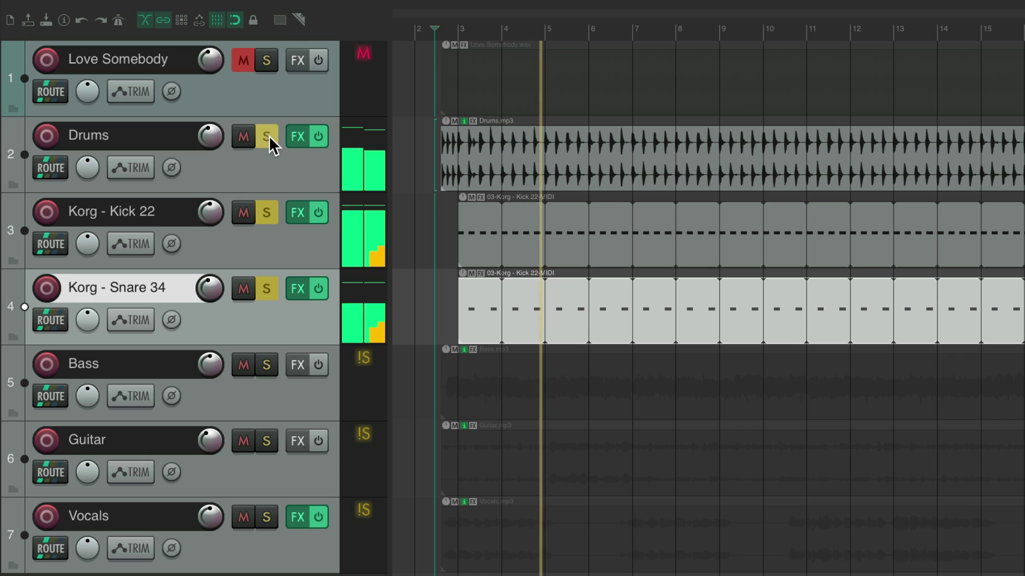
{"action": "left_click", "coordinate": [264, 365]}
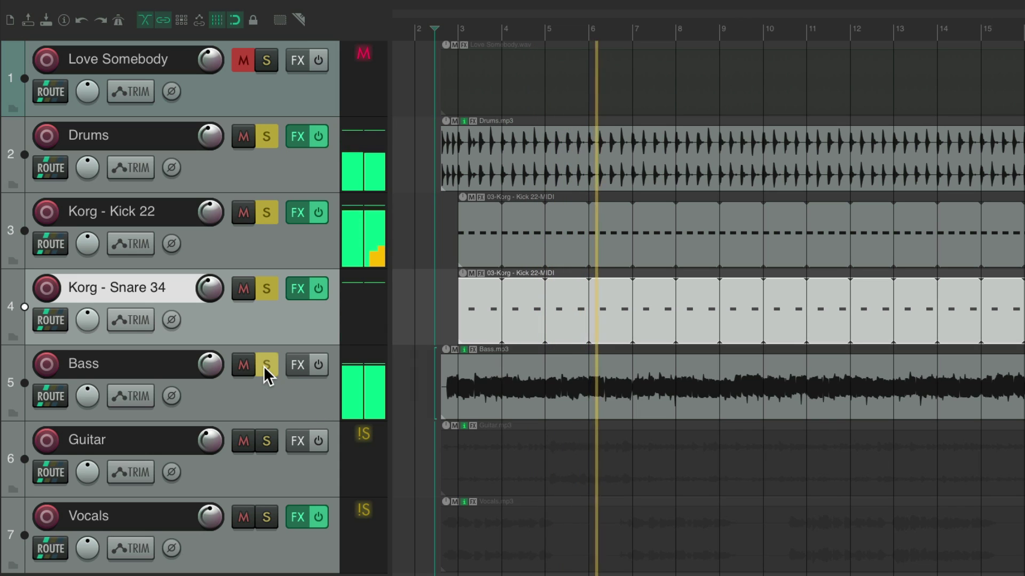
{"action": "left_click", "coordinate": [263, 437]}
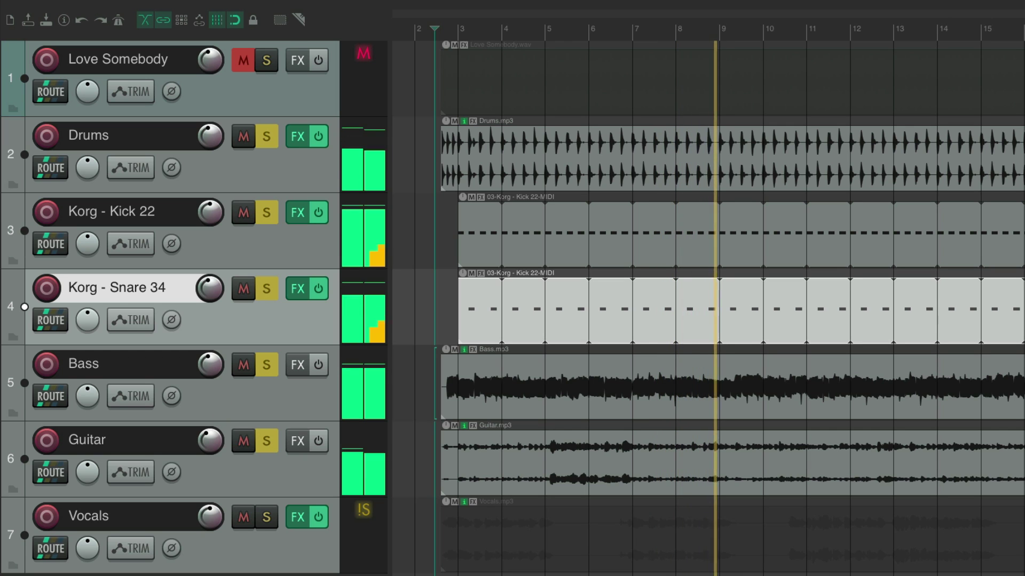
{"action": "left_click", "coordinate": [267, 513]}
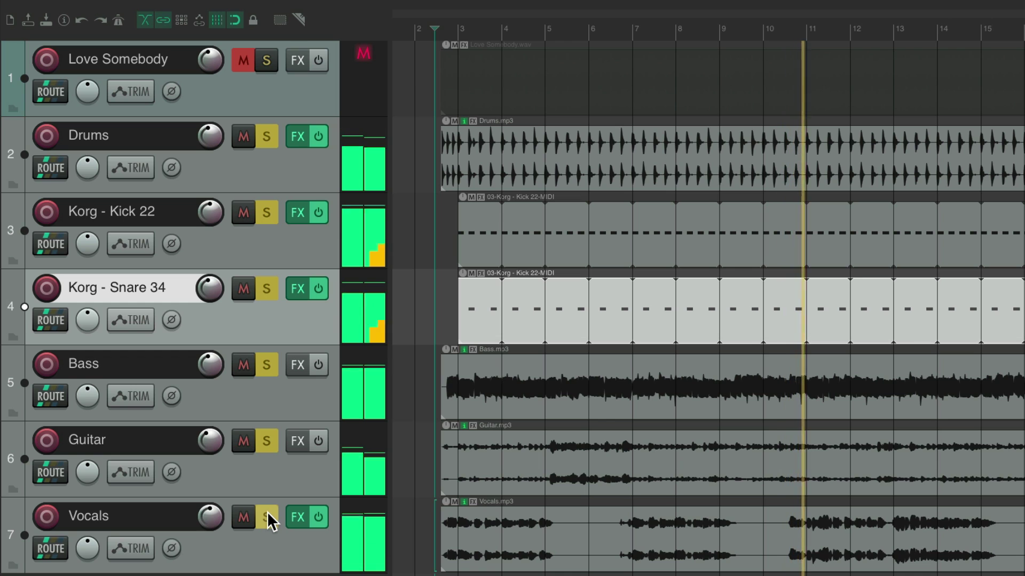
{"action": "left_click", "coordinate": [267, 512]}
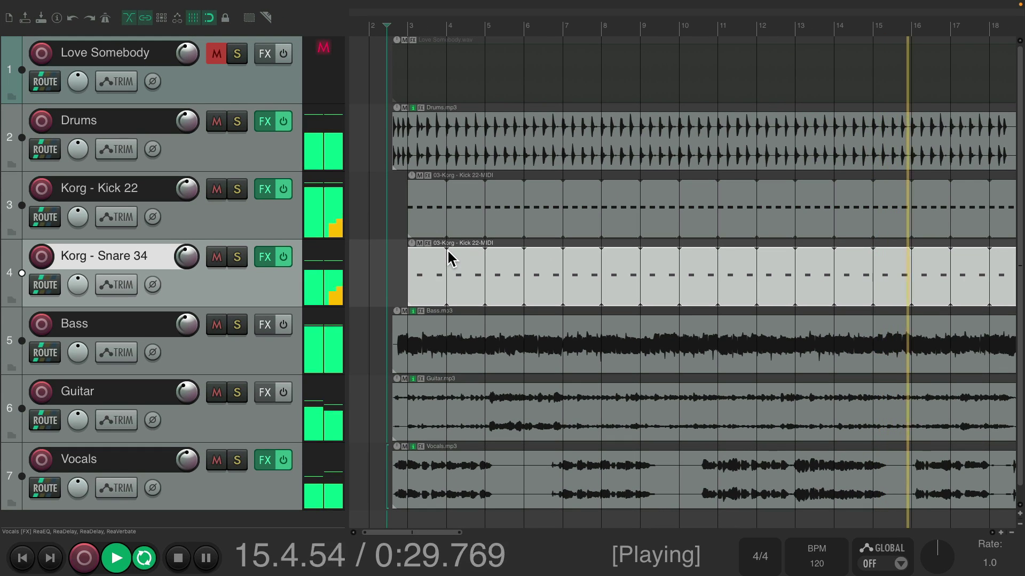
- Zoom out the timeline while the remix plays to around bar 31, then stop playback
{"action": "scroll", "coordinate": [478, 180], "scroll_direction": "down", "scroll_amount": 5}
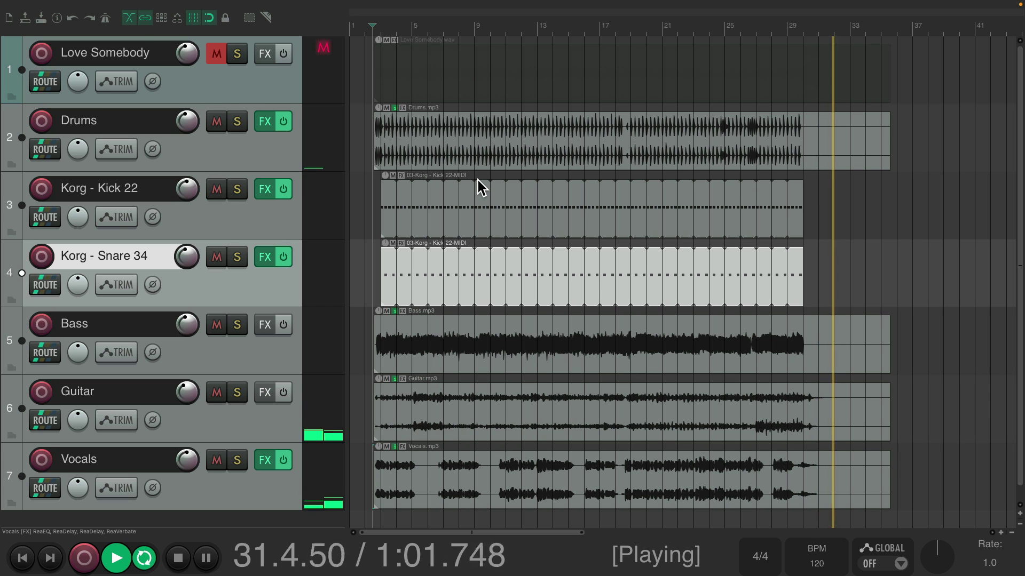
{"action": "key", "text": "space"}
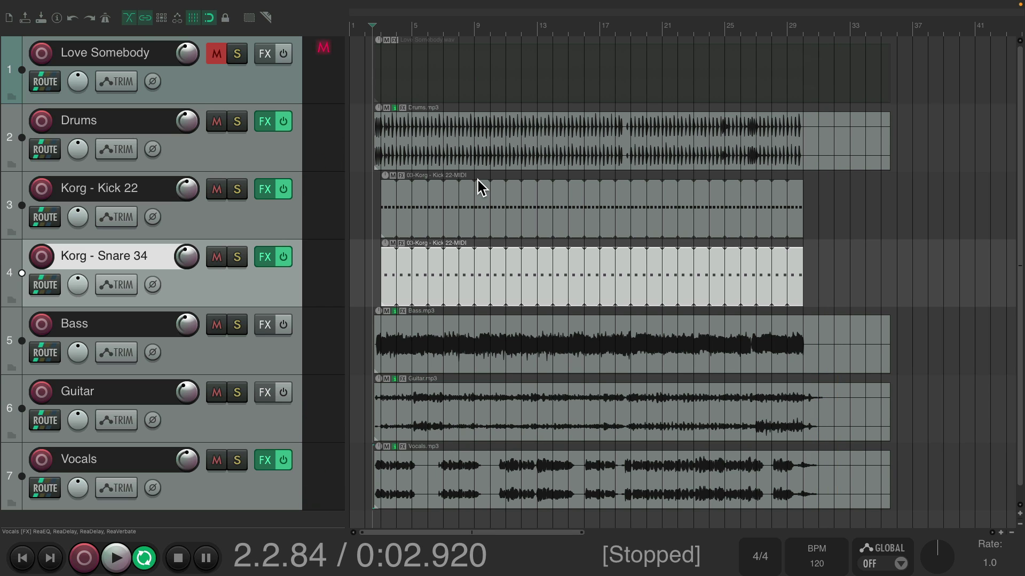